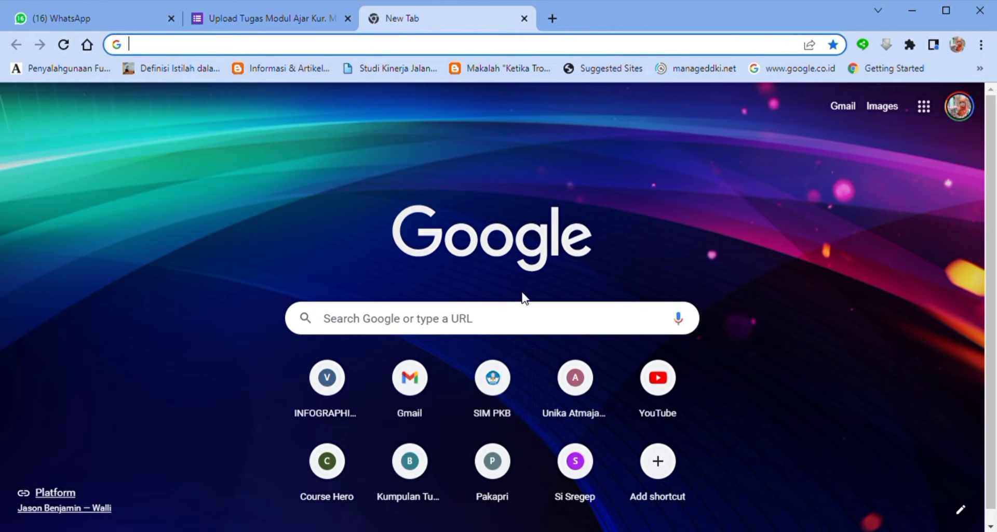
- Search Google for Quizizz and open the Quizizz website
left_click(541, 314)
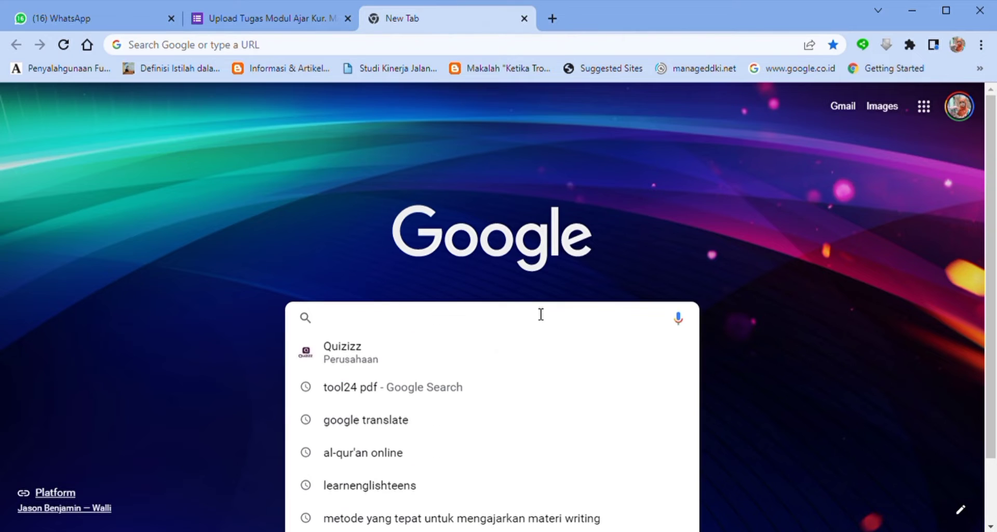
left_click(381, 358)
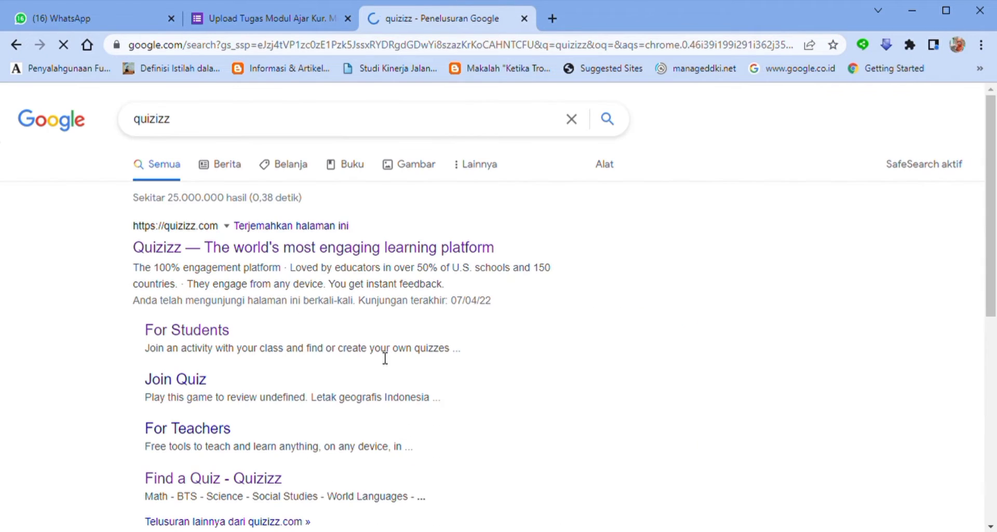
left_click(317, 248)
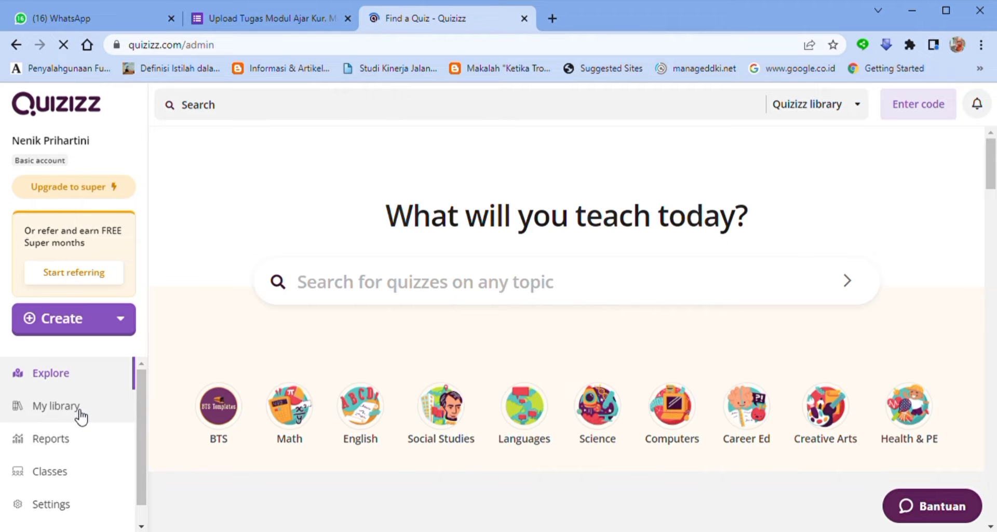
- Open the newest Caption 12th Grade quiz in the 12 Grade collection of the teacher profile
left_click(49, 142)
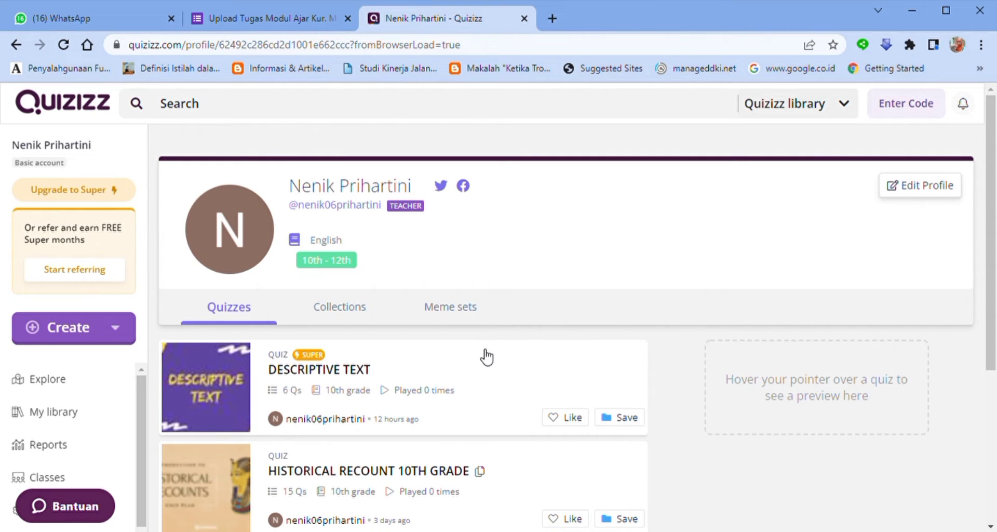
mouse_move(485, 363)
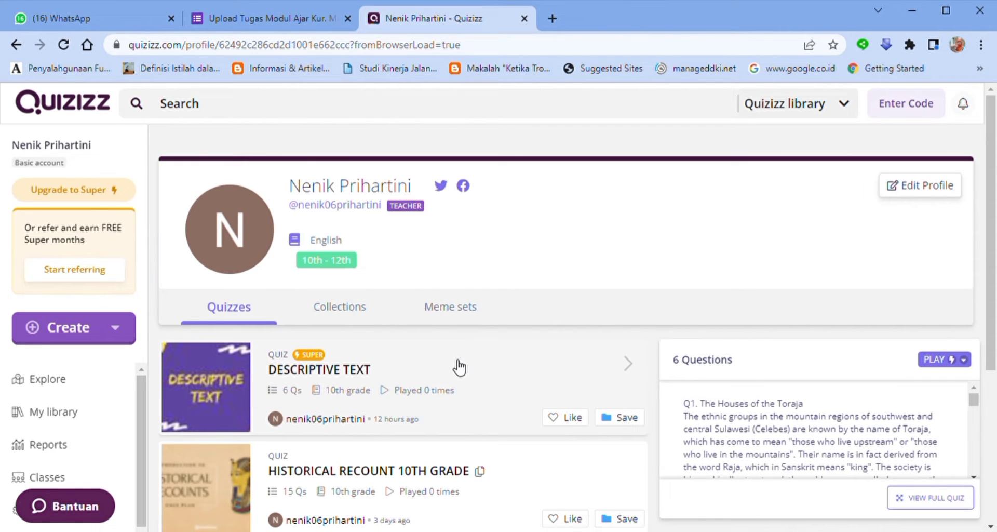
left_click(355, 318)
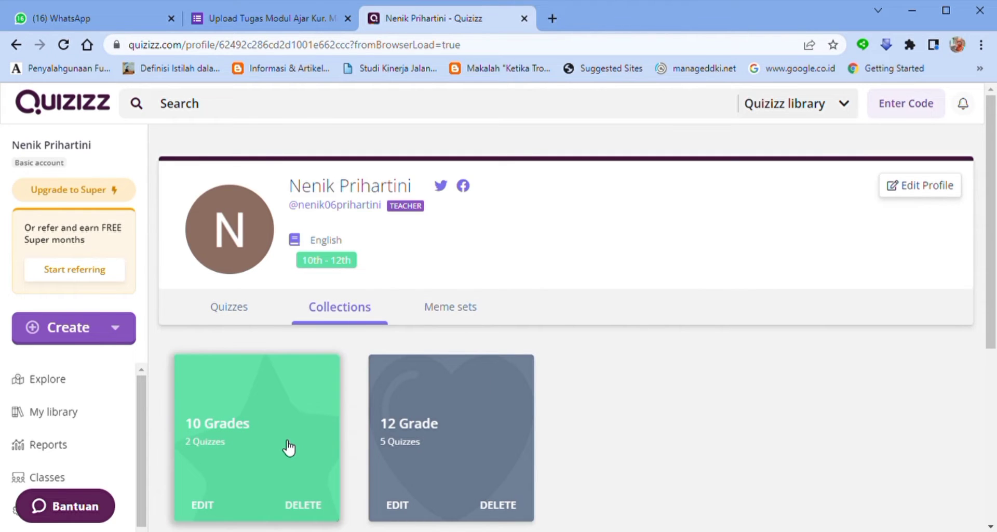
left_click(466, 437)
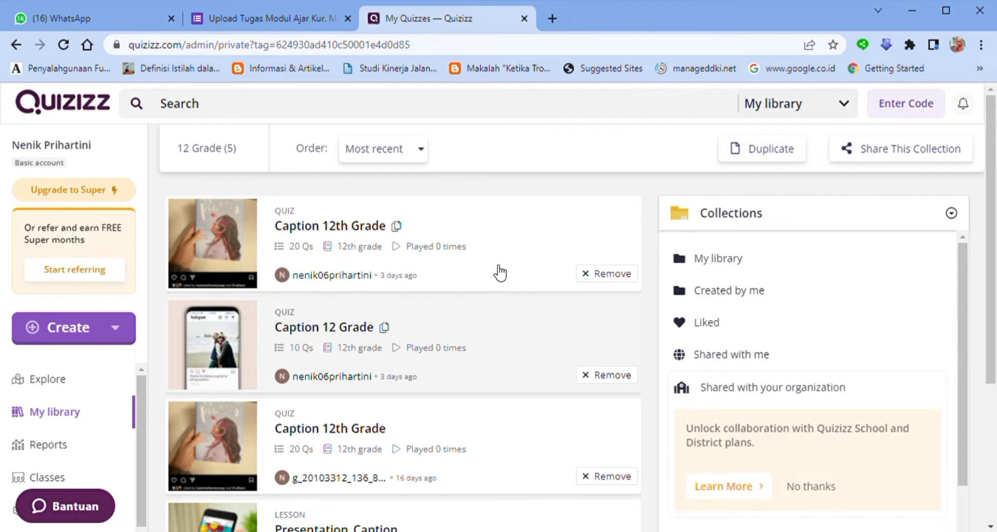
left_click(553, 223)
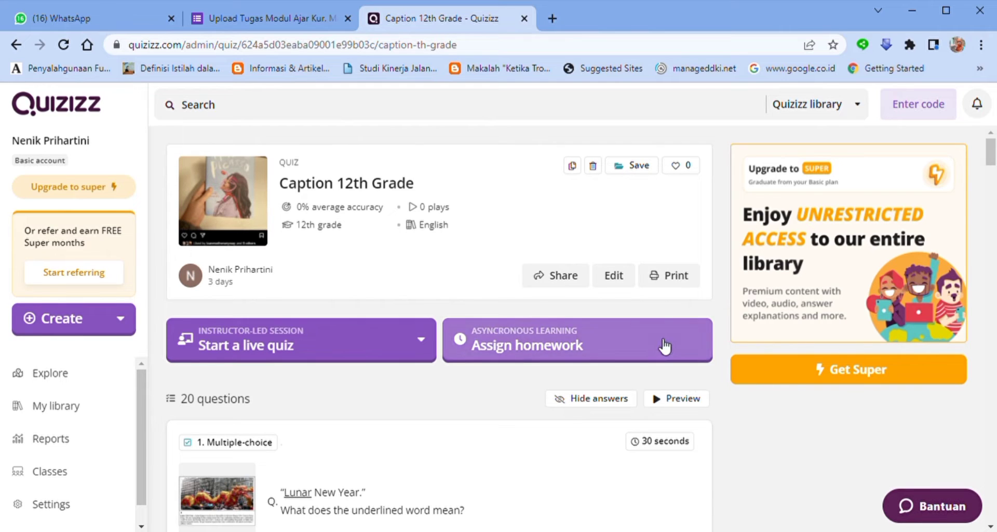
- Open the quiz for editing and set the time limit of the "Lunar New Year" question to 45 seconds
left_click(616, 278)
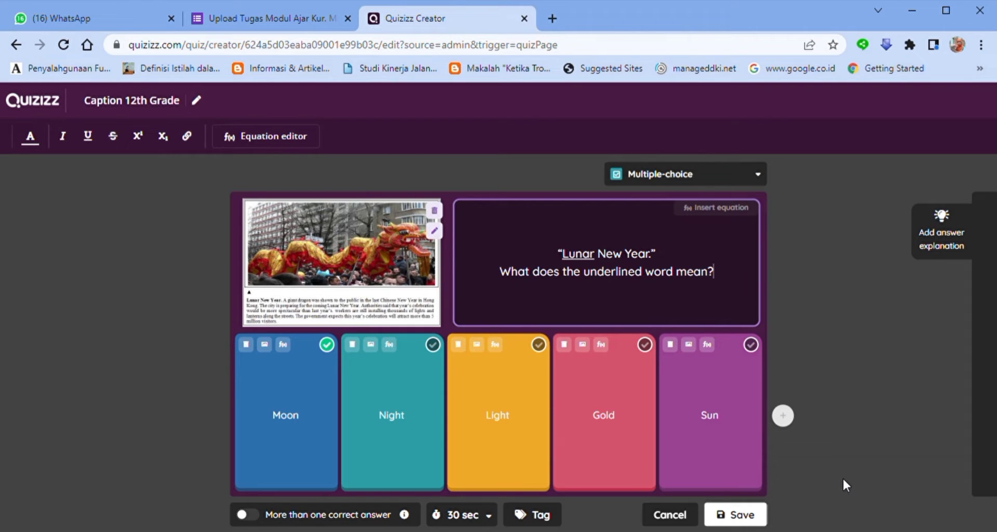
left_click(492, 515)
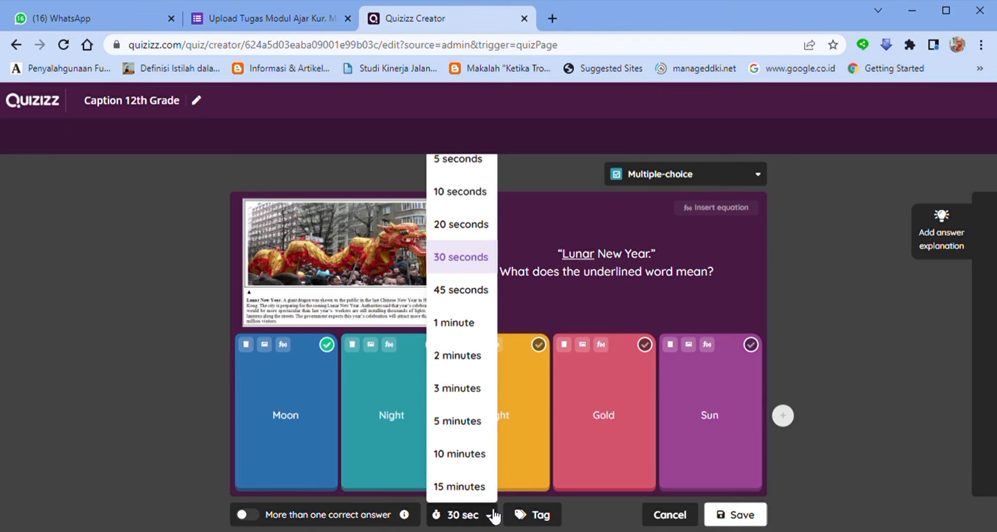
left_click(463, 295)
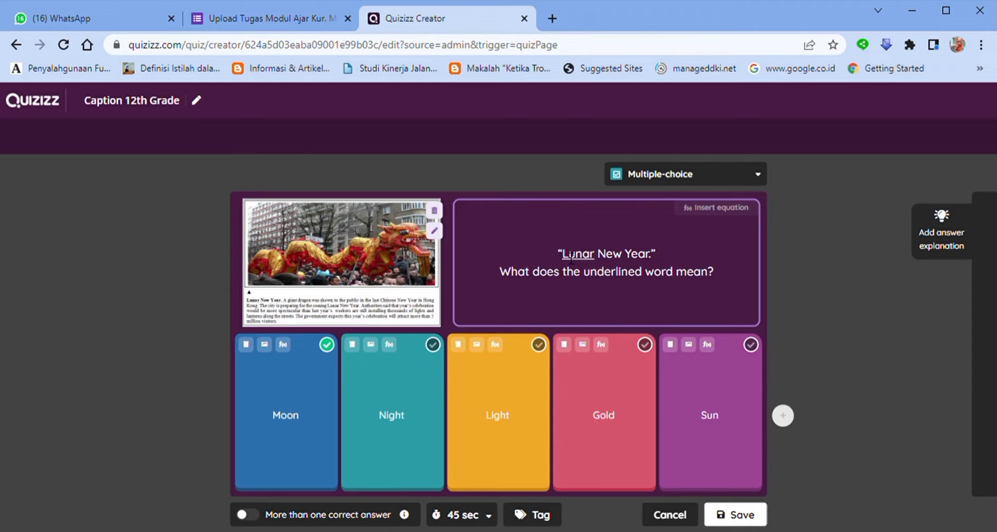
- Italicize the word "Lunar" in the question text and save the question
left_click_drag(563, 255, 600, 266)
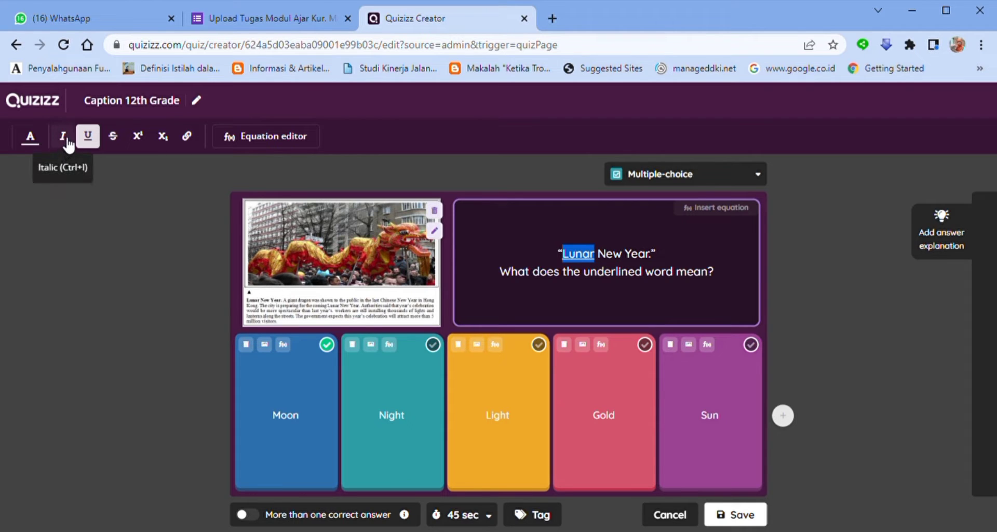
left_click(63, 138)
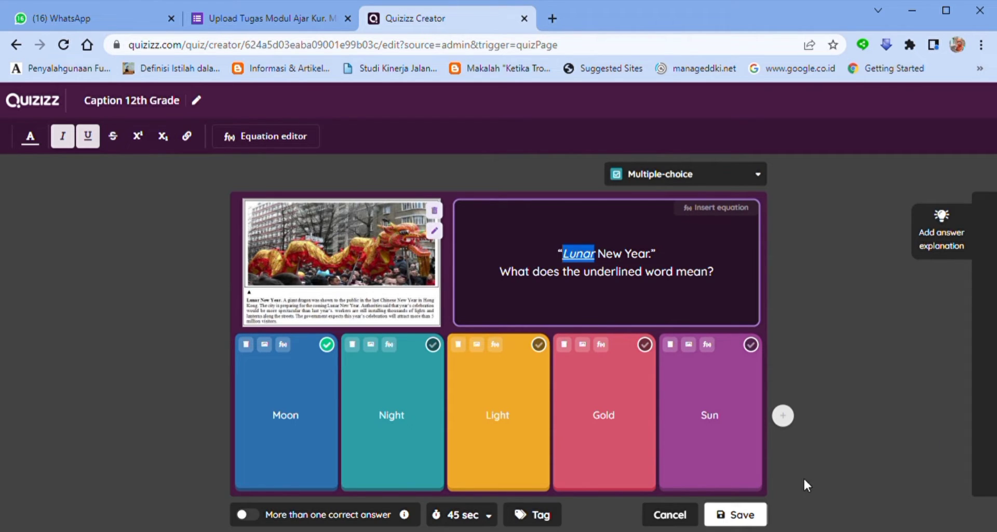
left_click(756, 518)
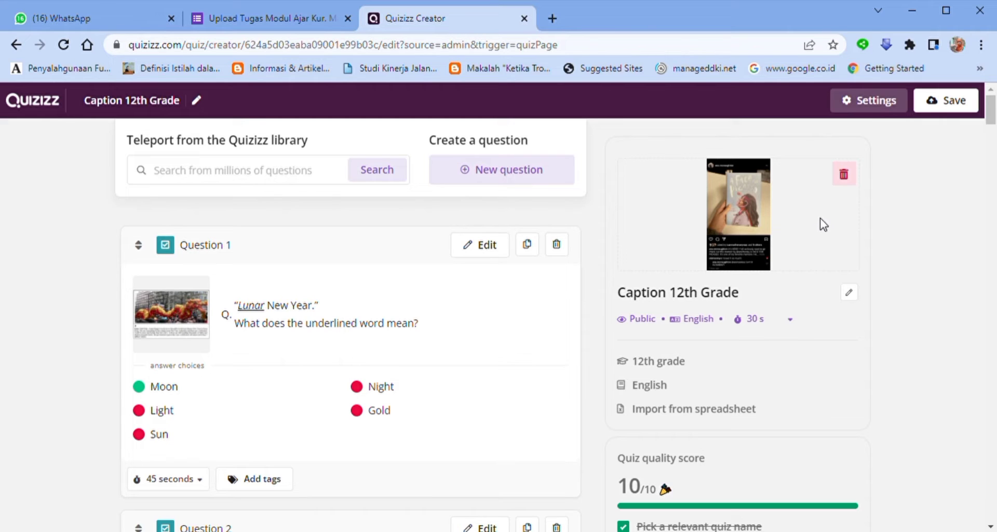
- Search for a new quiz title image with the keyword "caption"
left_click(844, 175)
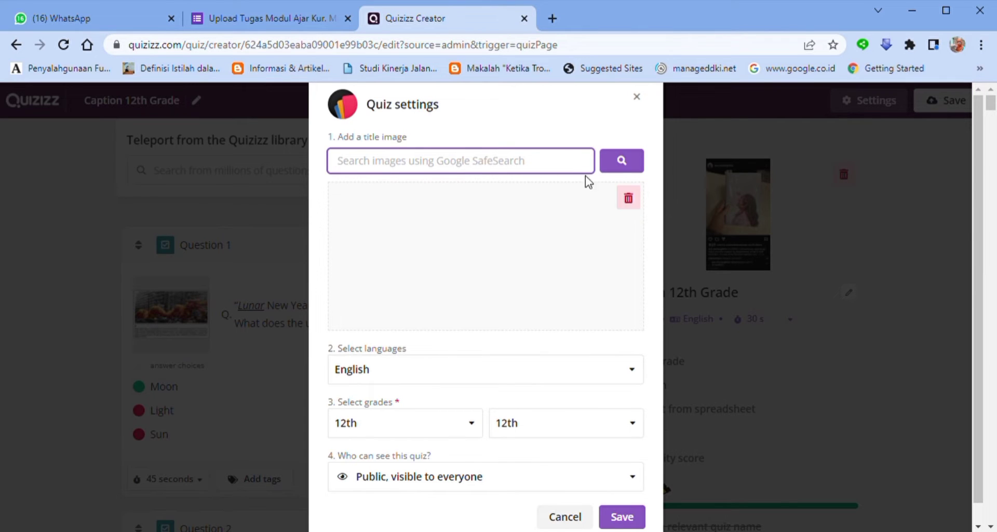
left_click(464, 163)
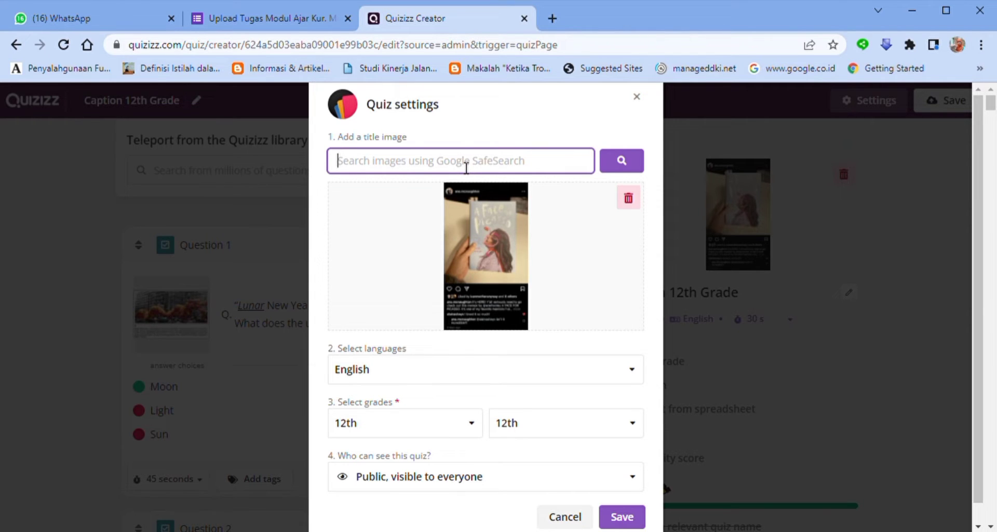
type("capt")
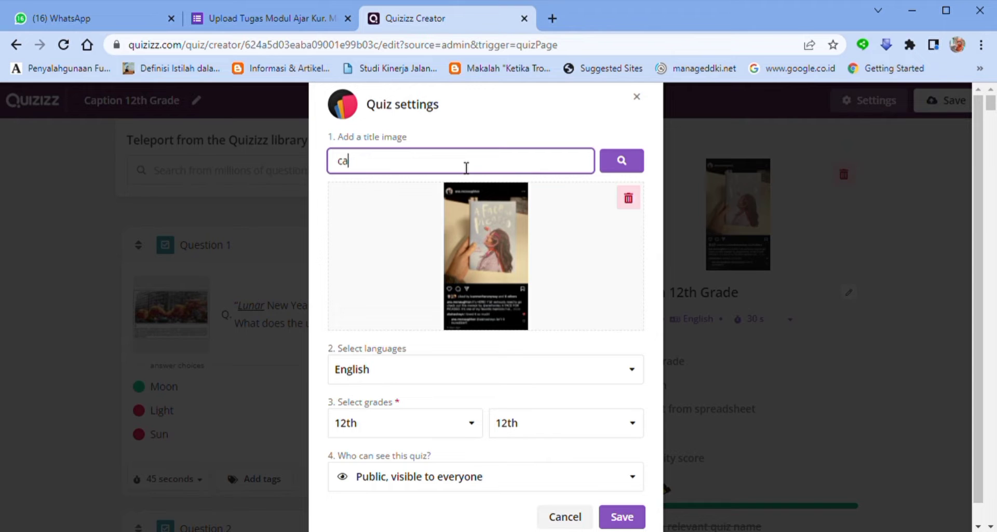
type("ion")
left_click(639, 162)
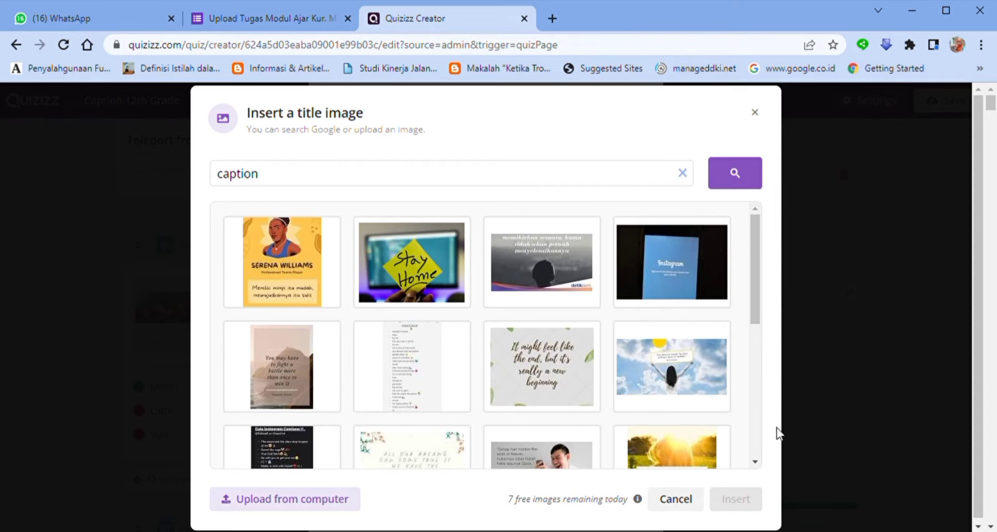
- Browse the image results to page 5 and insert the "What is captions?" picture as the quiz title image
left_click(755, 461)
scroll(756, 466, "down", 4)
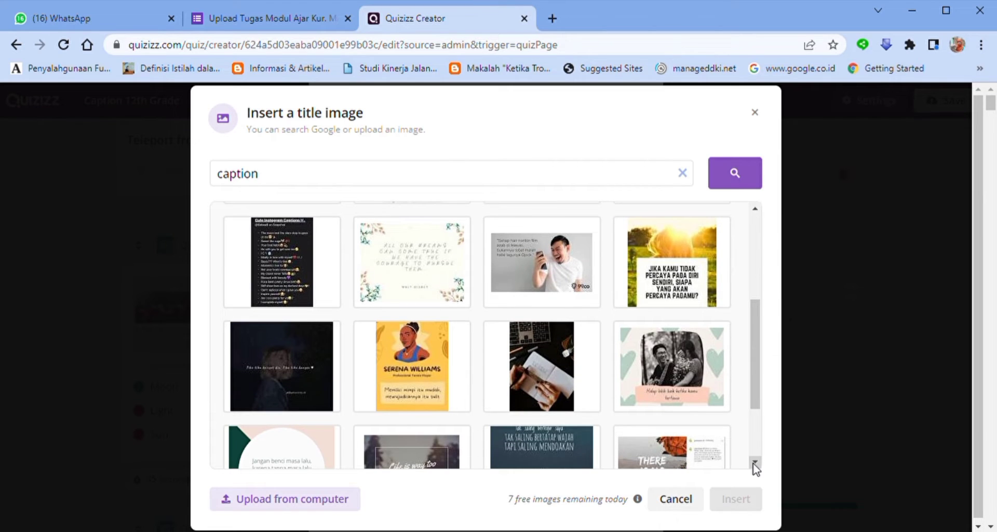
scroll(756, 467, "down", 3)
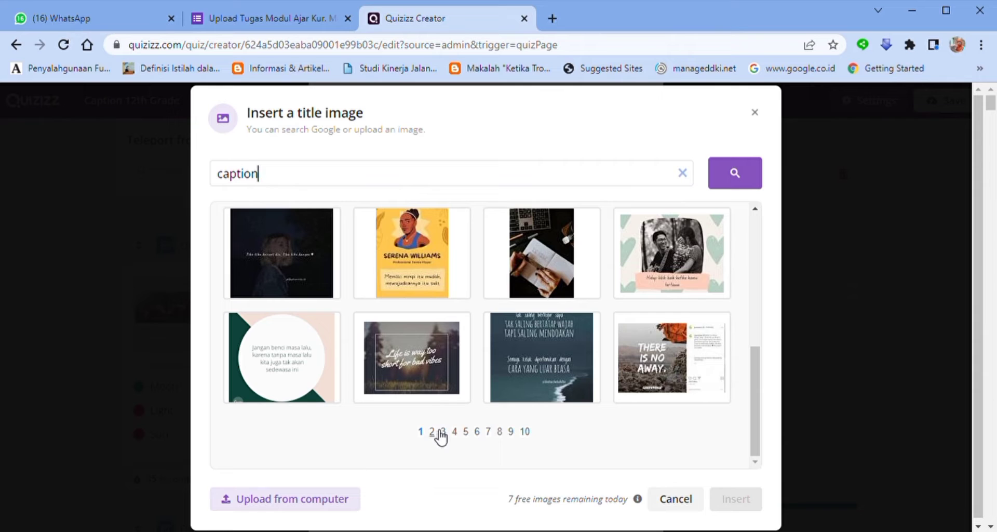
left_click(440, 432)
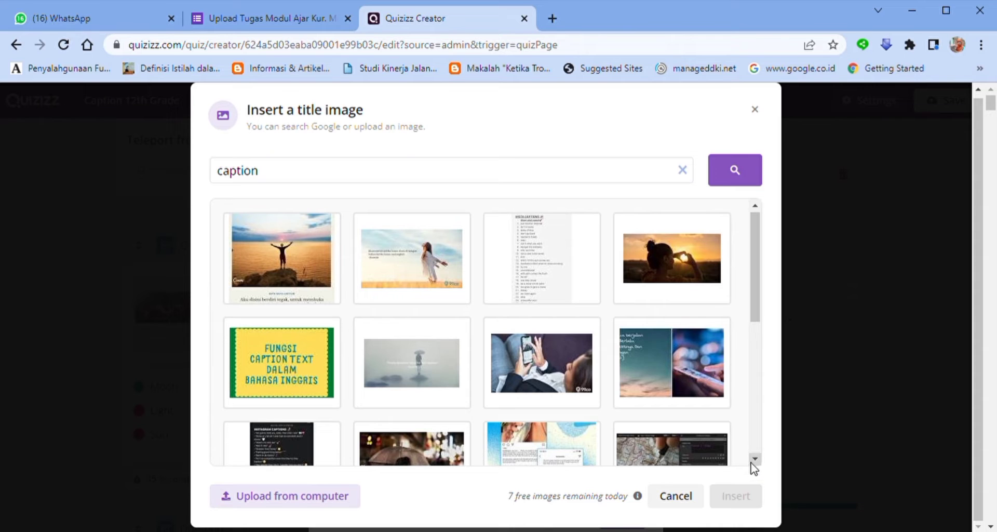
left_click(756, 459)
left_click_drag(756, 460, 756, 459)
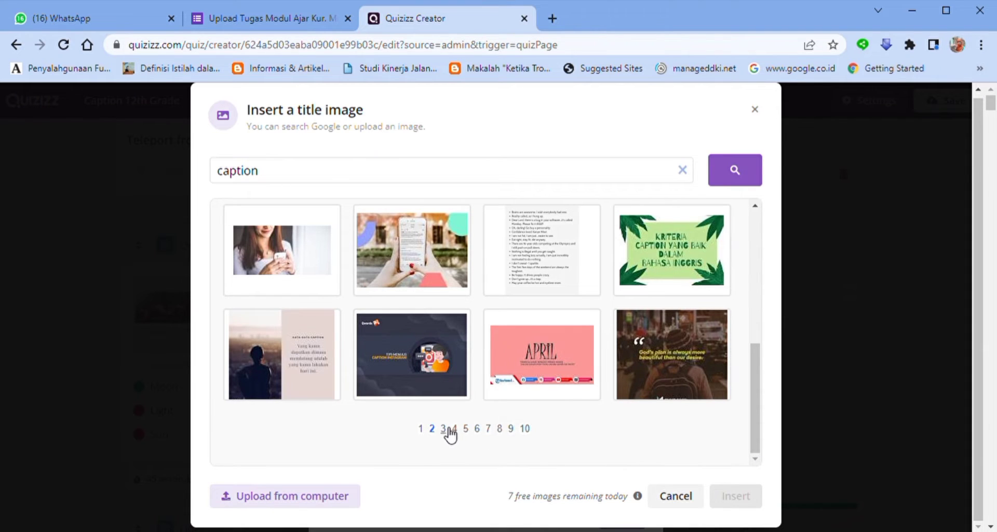
left_click(449, 429)
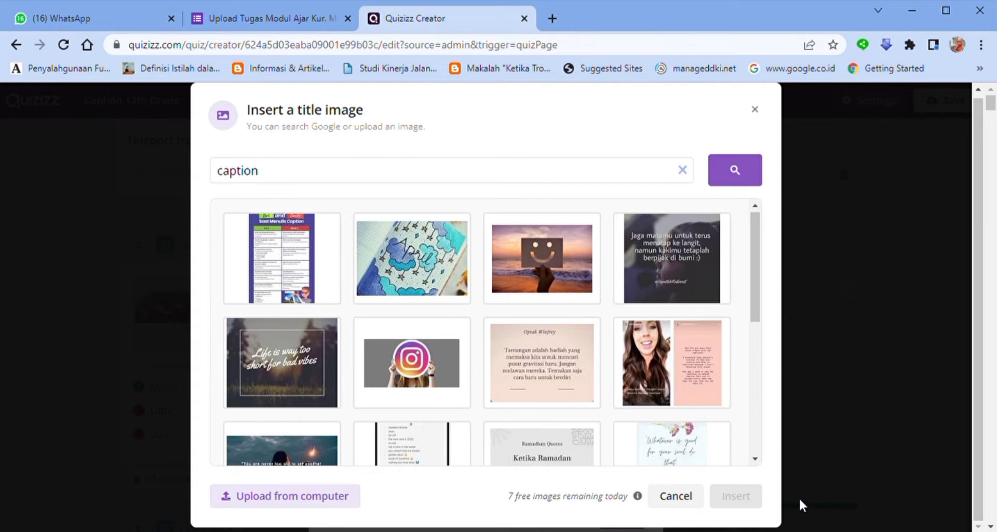
left_click_drag(756, 459, 756, 459)
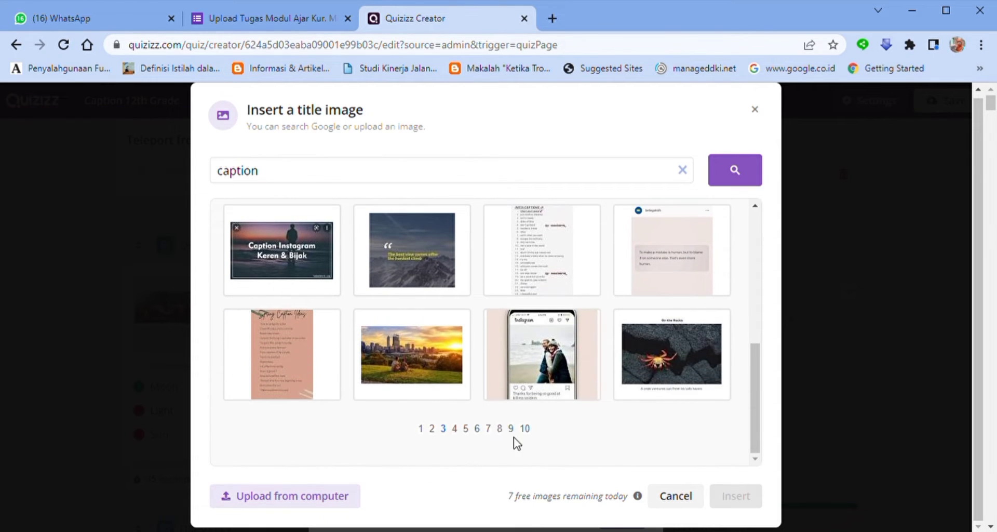
left_click(459, 428)
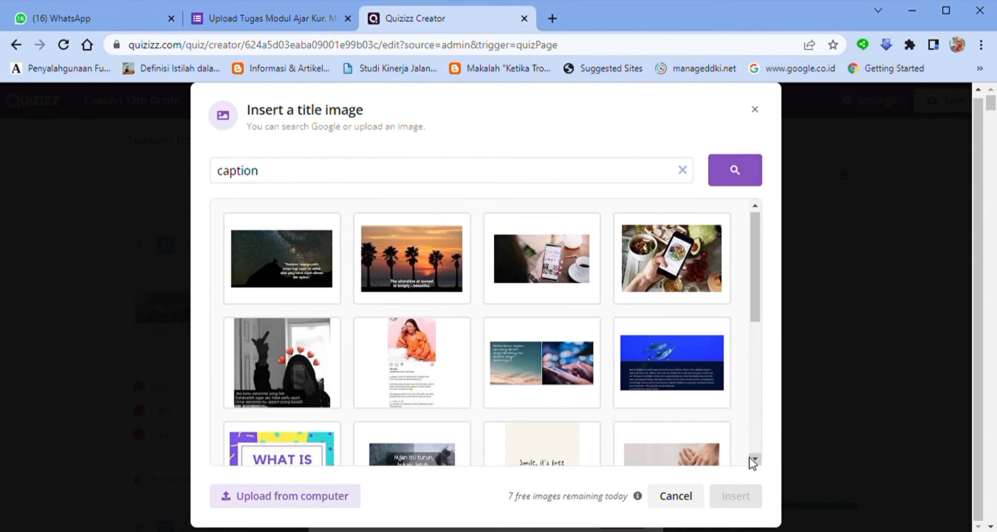
left_click_drag(756, 460, 754, 464)
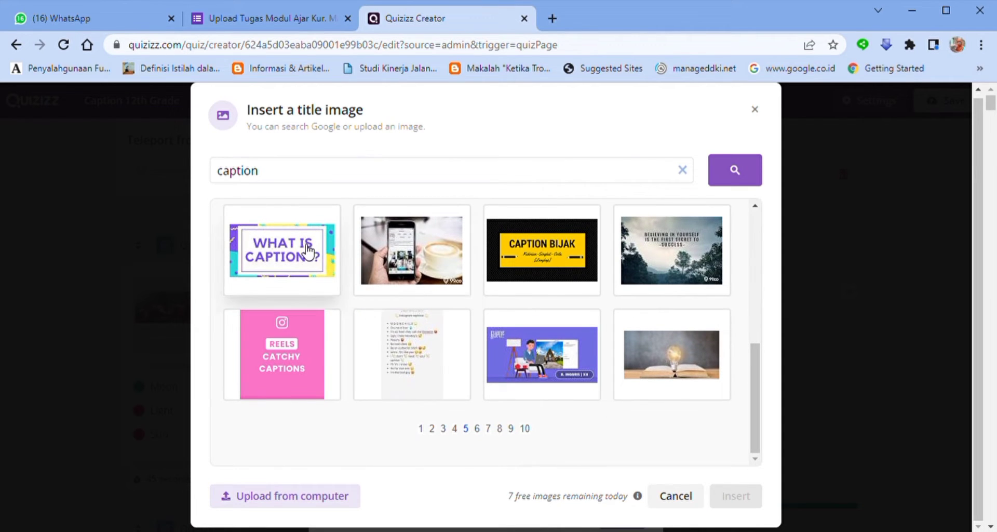
left_click(307, 252)
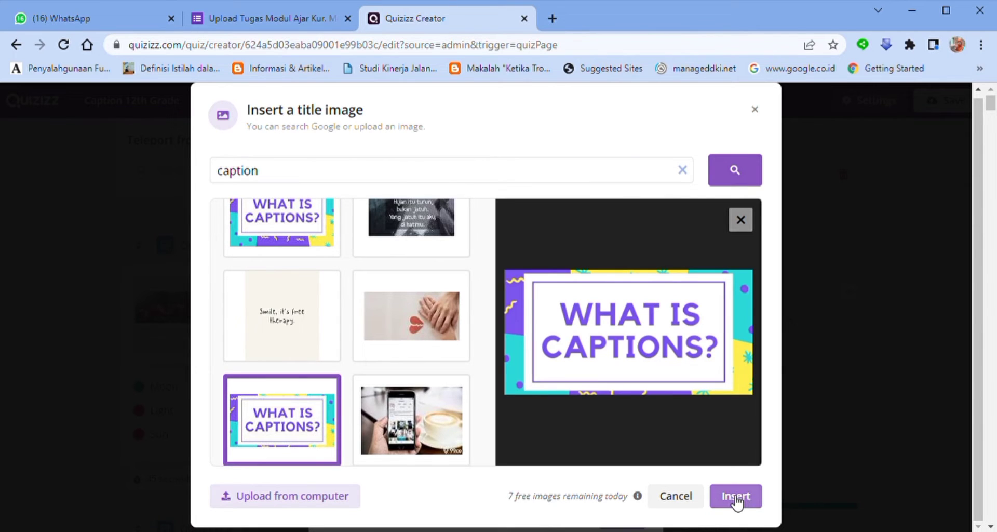
left_click(736, 500)
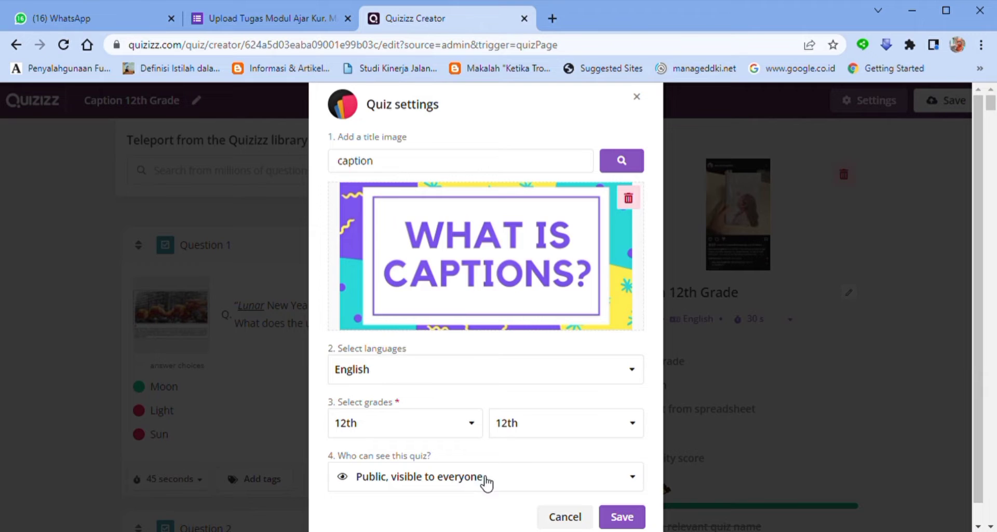
- Set the quiz's visibility to "Private, visible to you" and save the changes
left_click(634, 481)
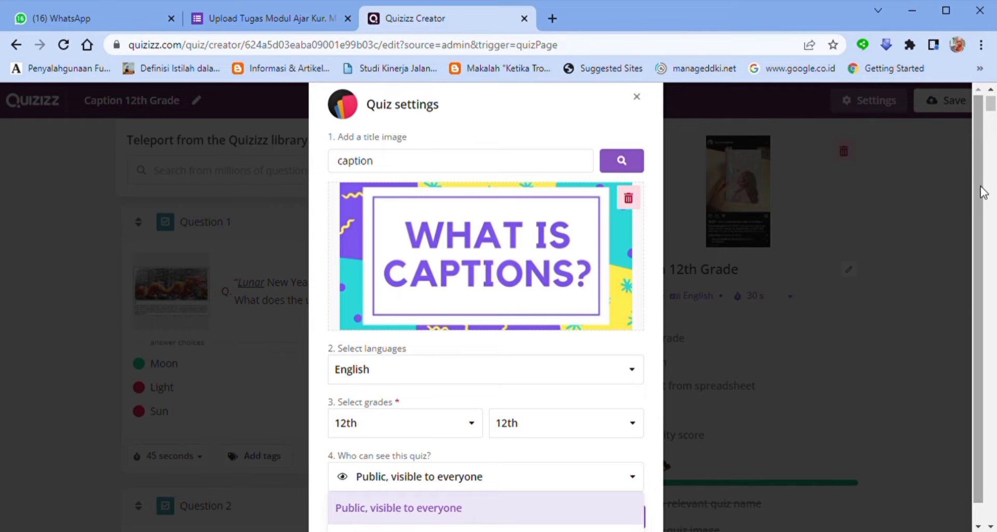
left_click(622, 316)
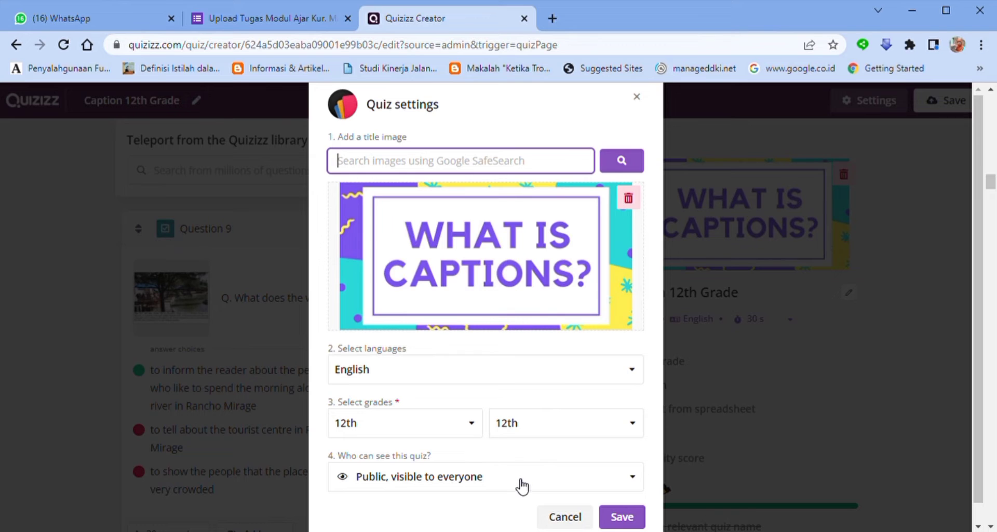
left_click(541, 487)
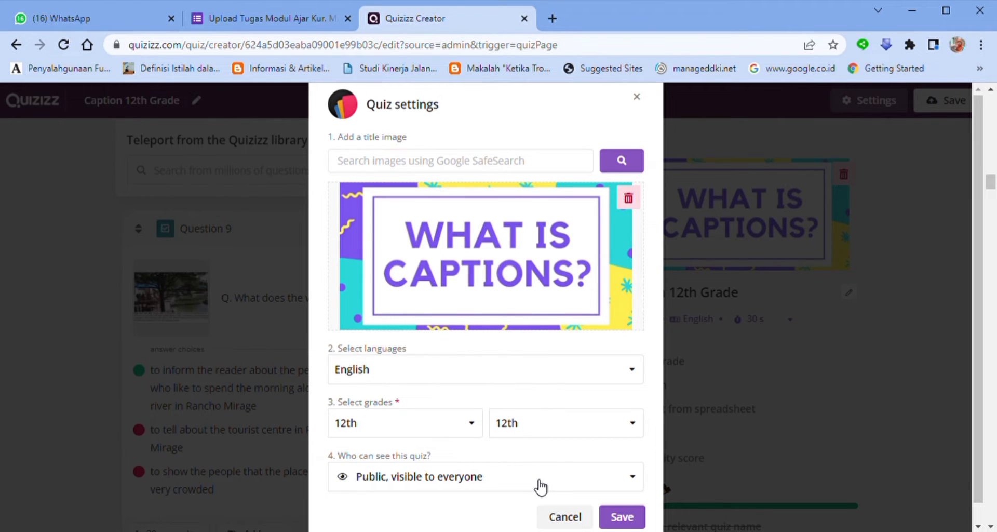
key("Down")
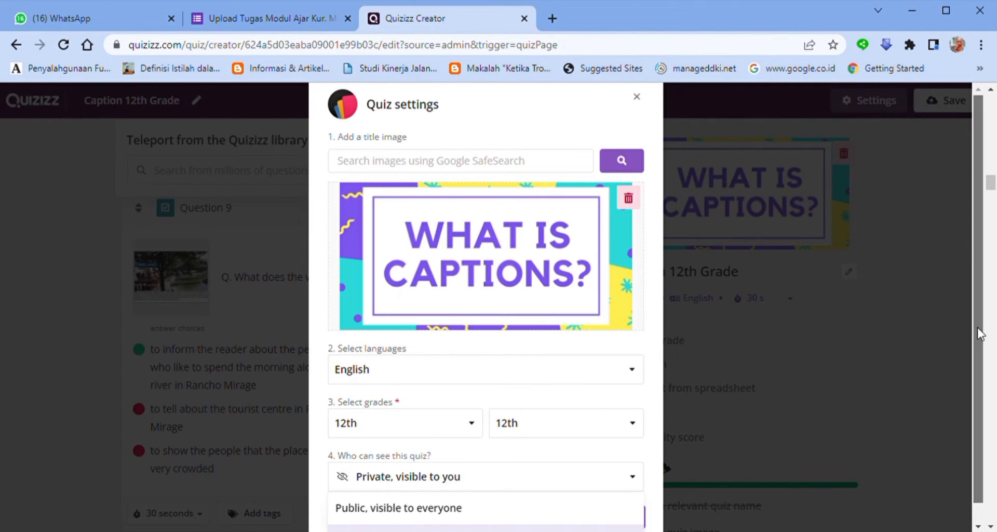
scroll(982, 333, "down", 1)
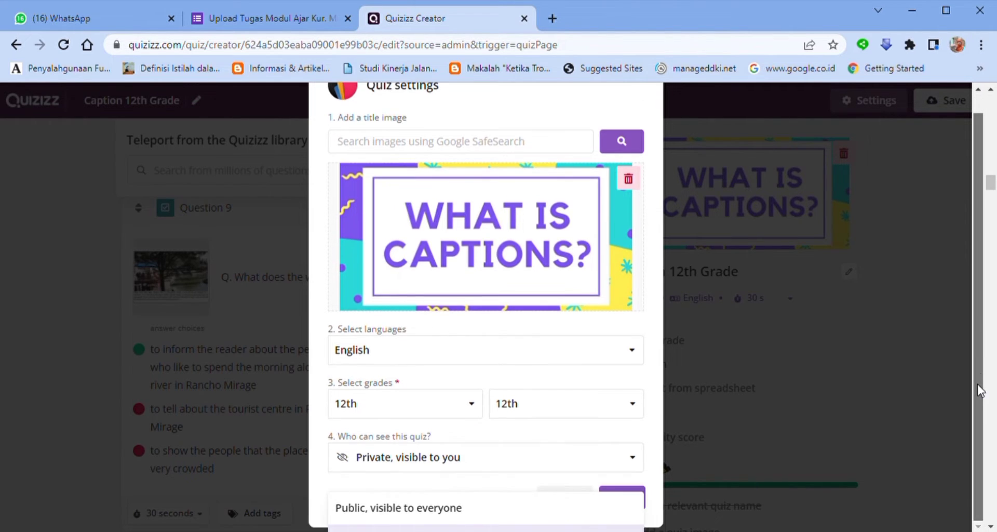
left_click(644, 494)
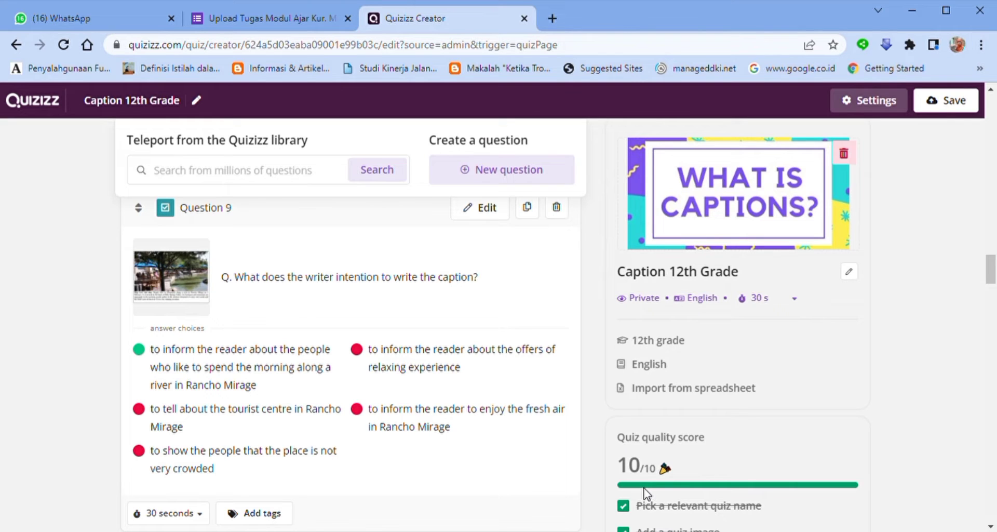
left_click(958, 108)
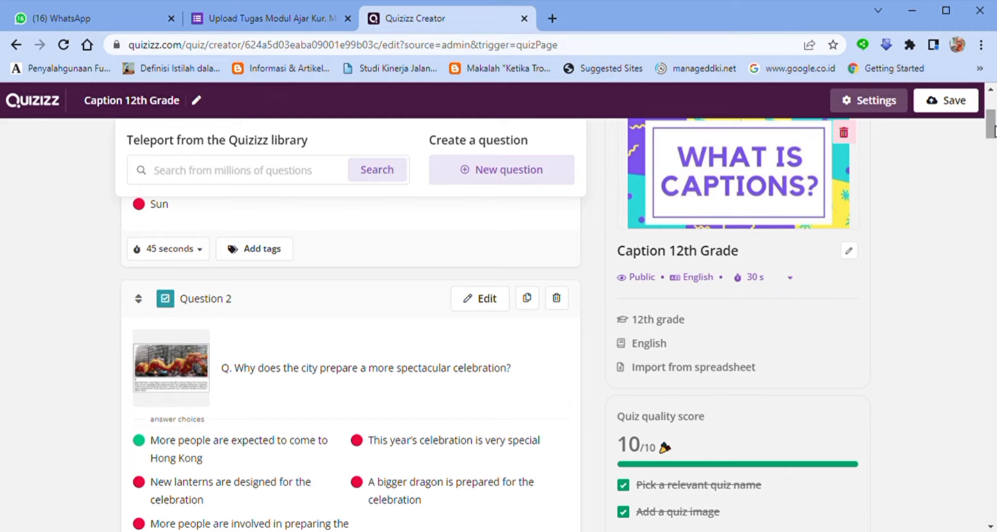
- Open Question 3 about leatherback turtles for editing and remove its image
scroll(991, 125, "down", 1)
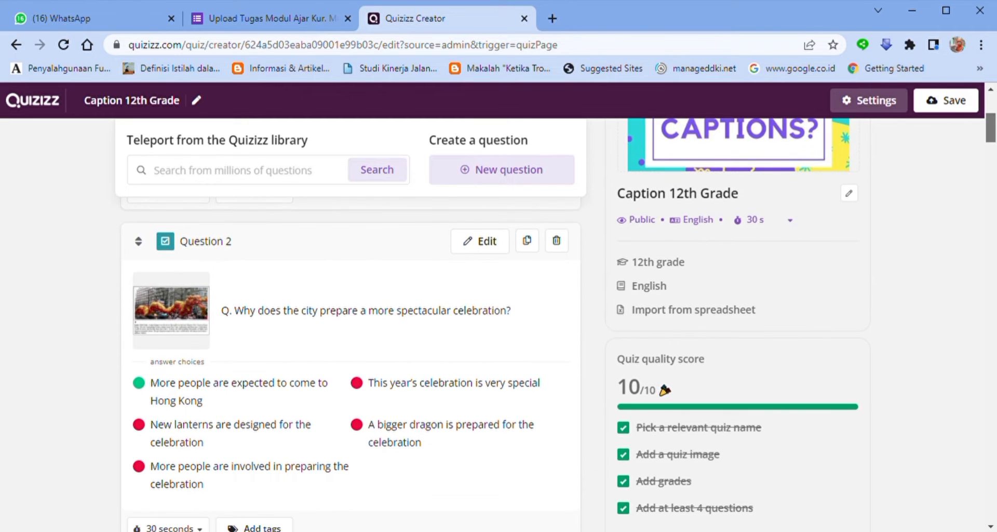
scroll(991, 124, "down", 5)
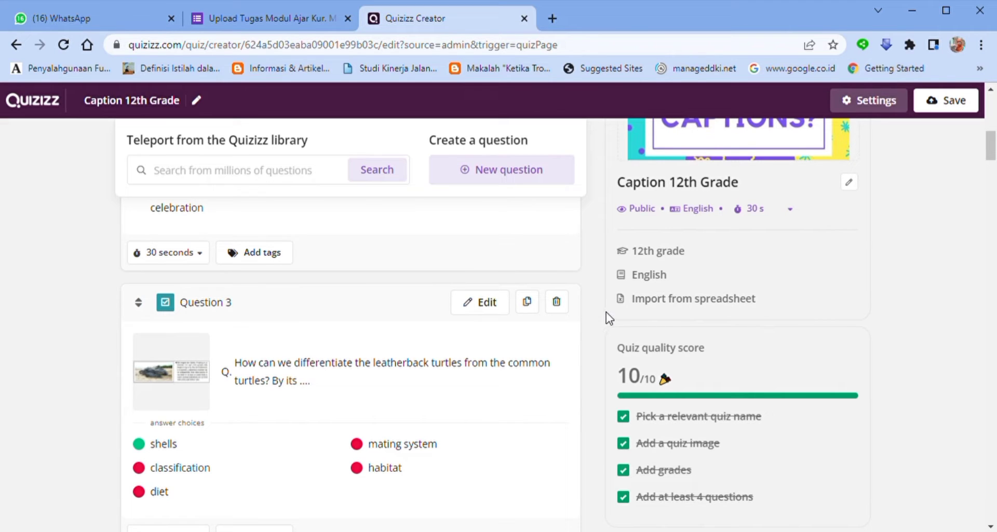
left_click(486, 310)
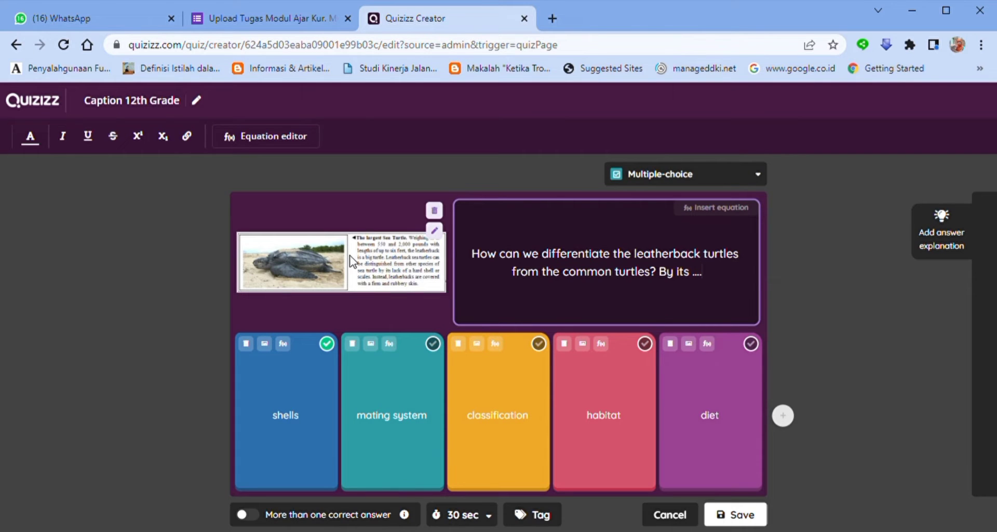
left_click(435, 211)
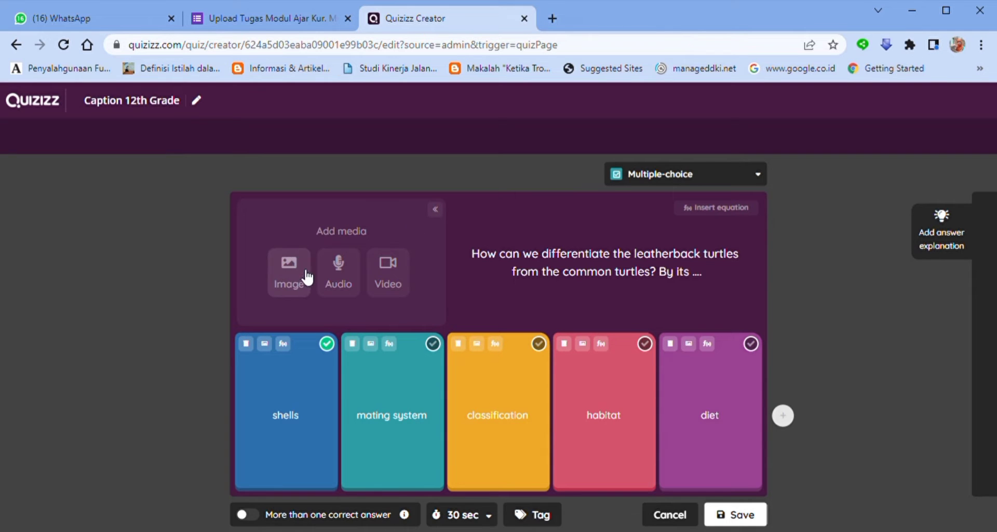
- Upload the captioned sea turtle picture from the computer as Question 3's image
left_click(290, 270)
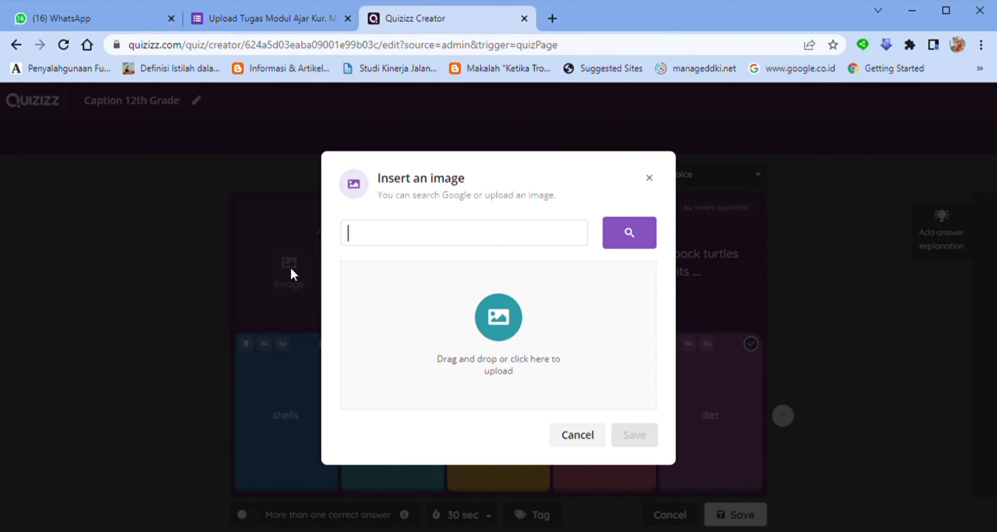
left_click(496, 227)
left_click(500, 319)
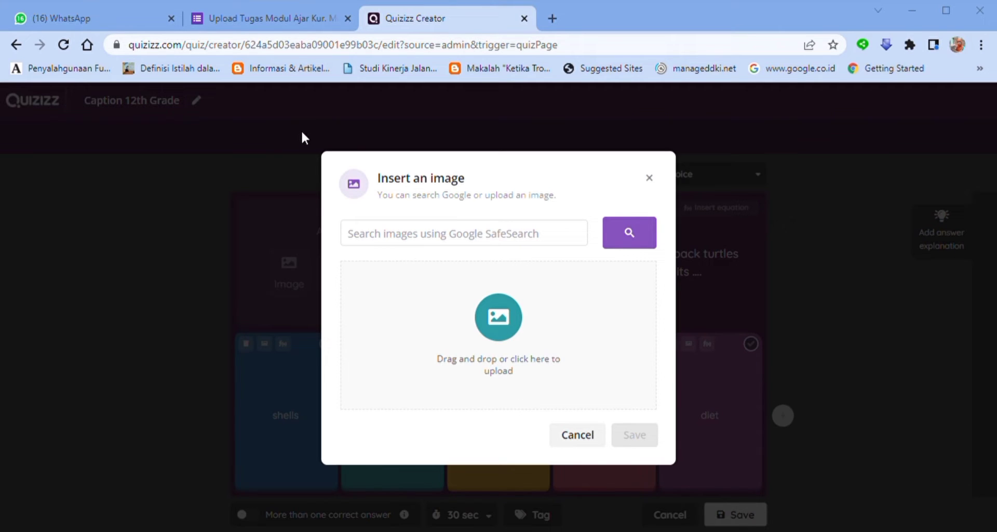
left_click(755, 428)
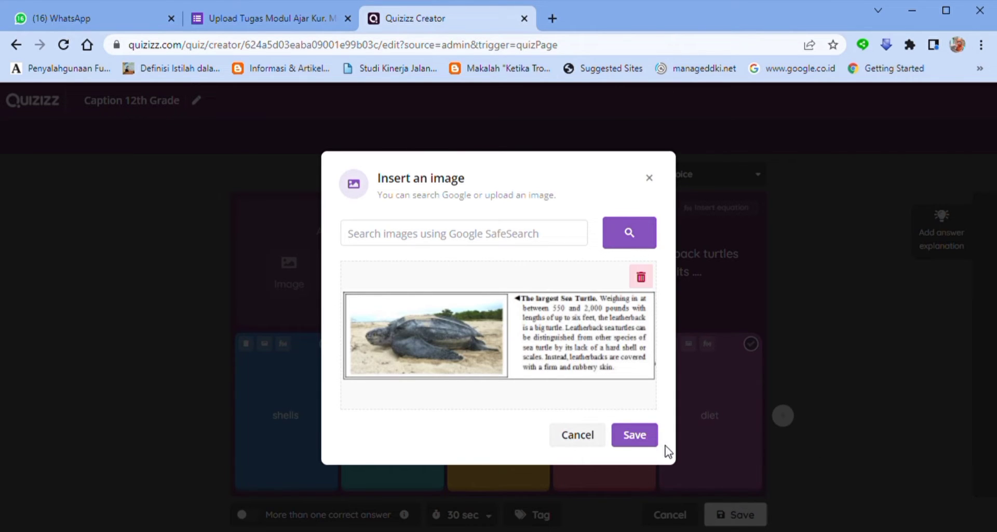
left_click(643, 443)
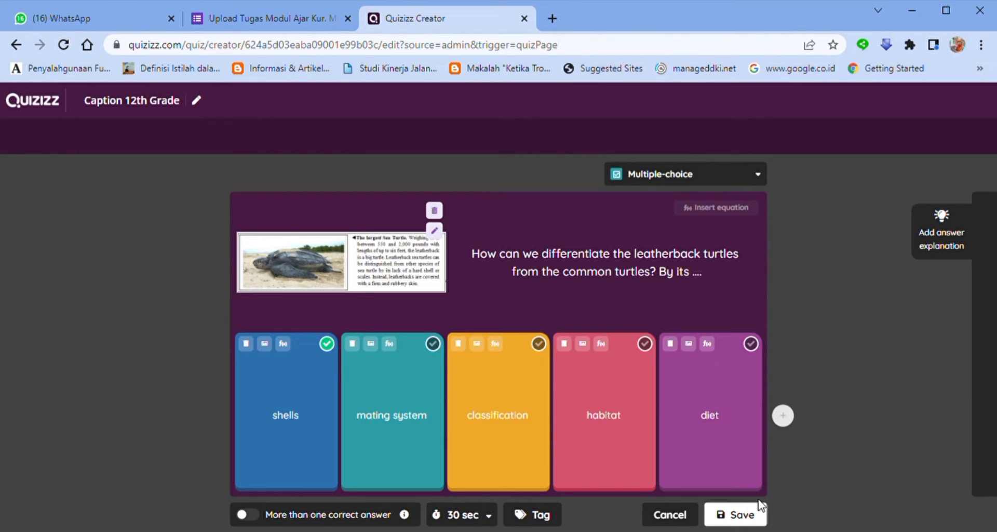
- Set Question 3's time limit to 45 seconds, saving both the question and the Caption 12th Grade quiz
left_click(488, 515)
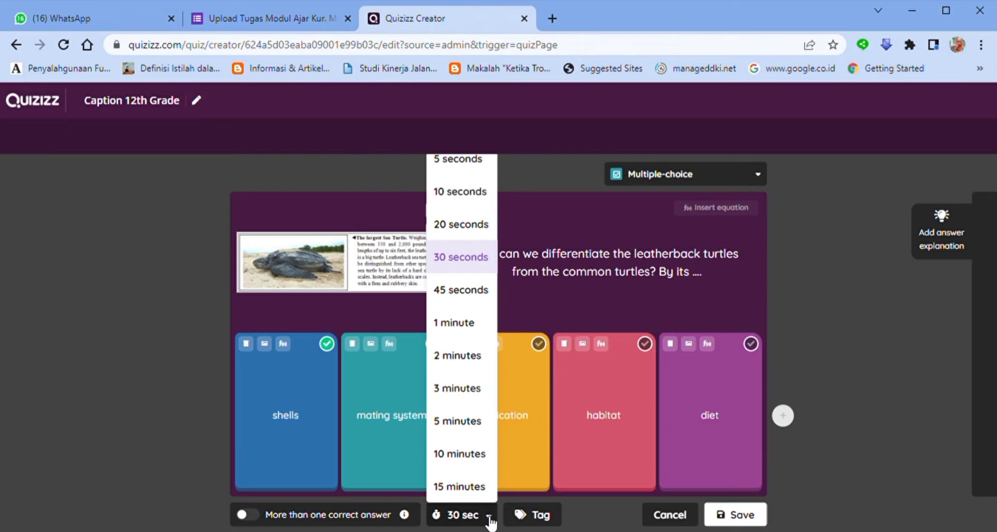
left_click(476, 294)
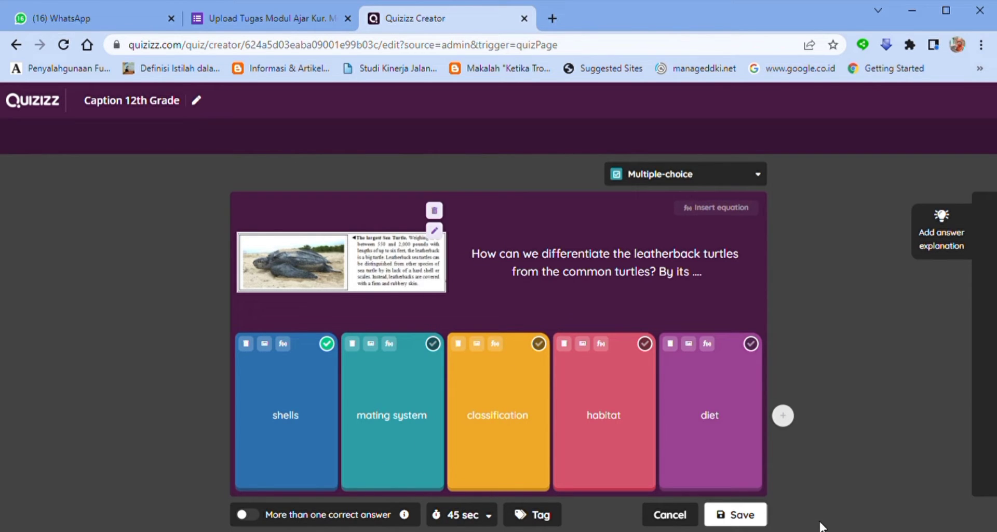
left_click(752, 521)
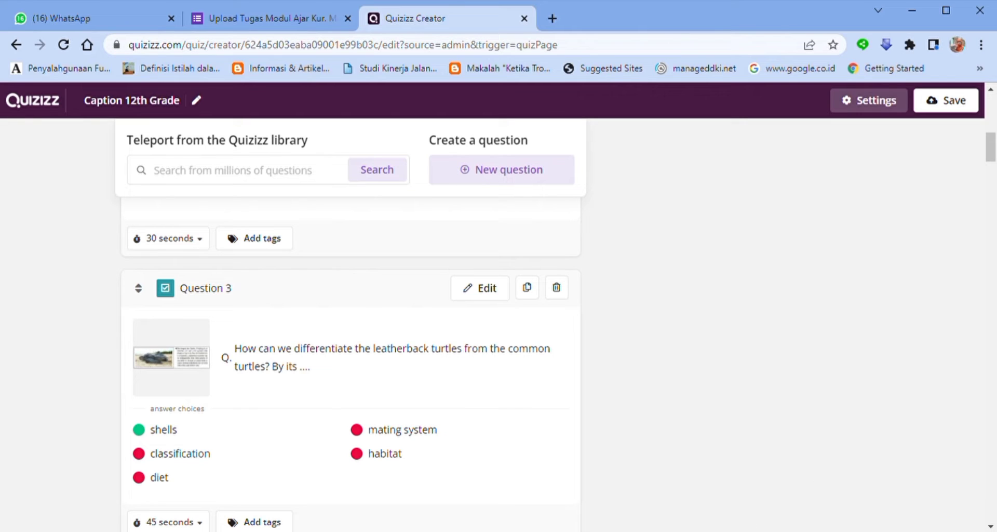
left_click_drag(992, 162, 991, 106)
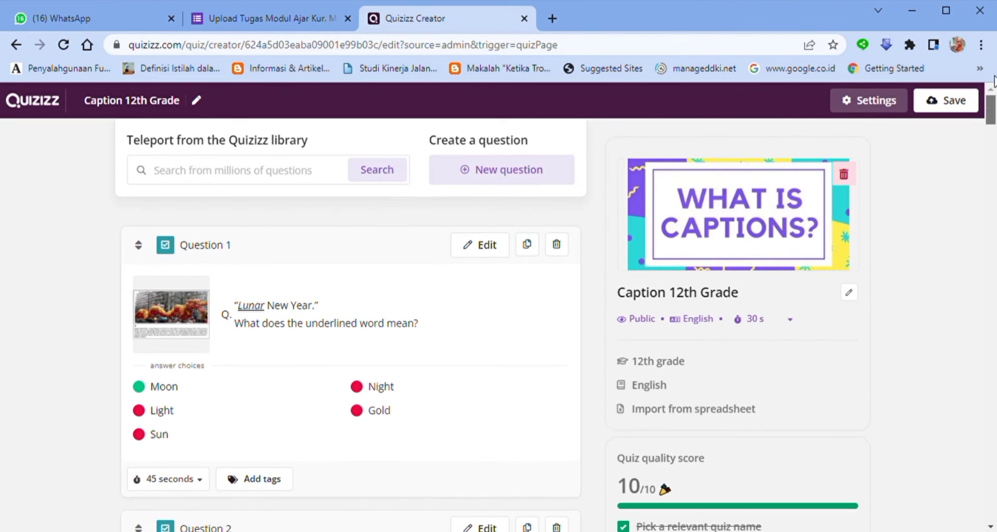
left_click(950, 104)
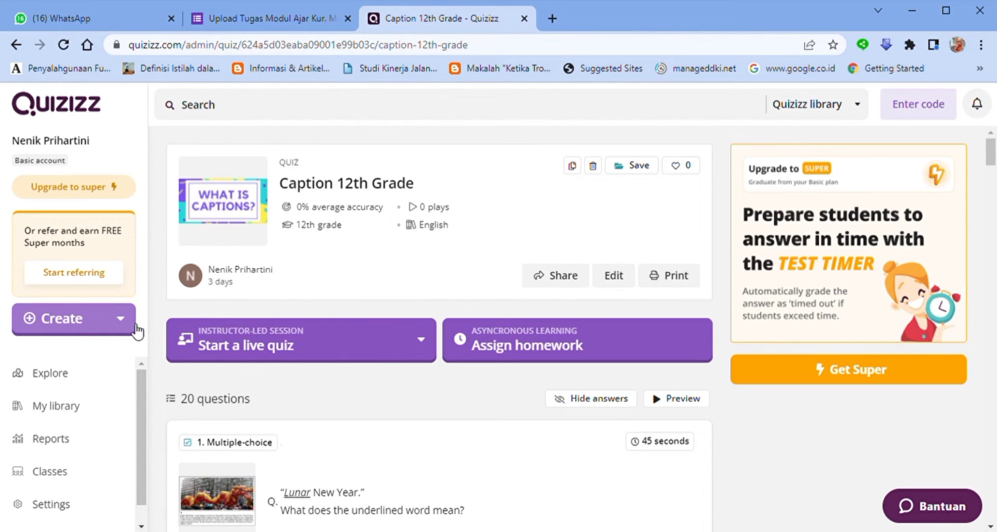
- Open the DESCRIPTIVE TEXT quiz from the teacher profile and start editing it
left_click(63, 143)
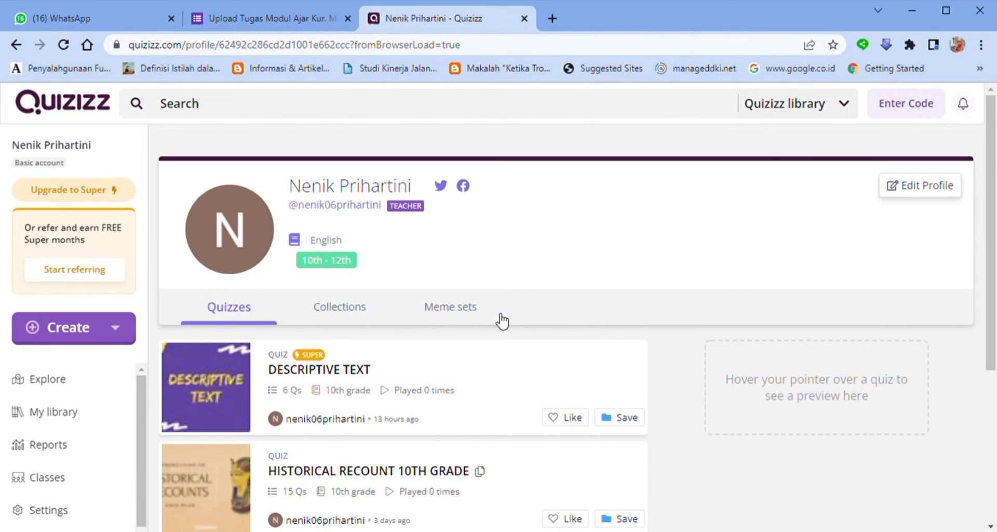
mouse_move(468, 369)
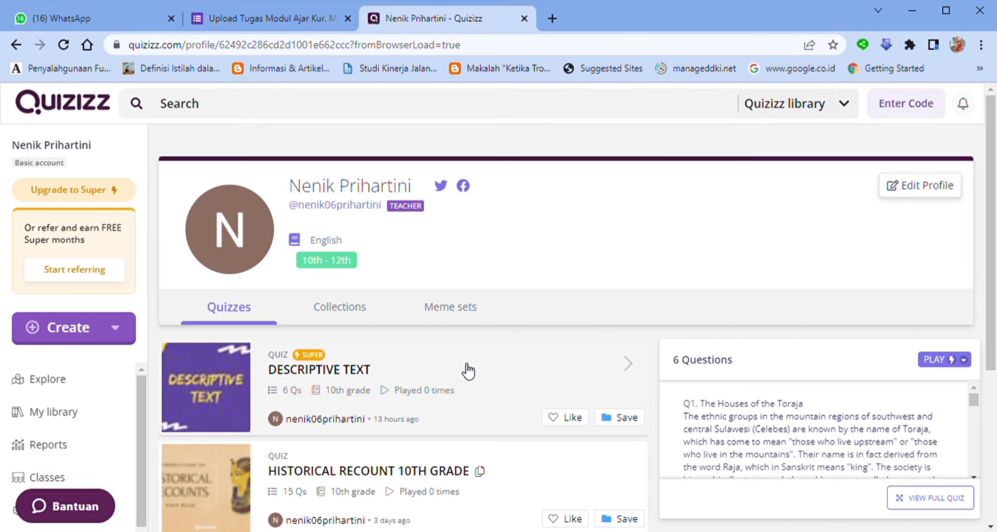
left_click(468, 371)
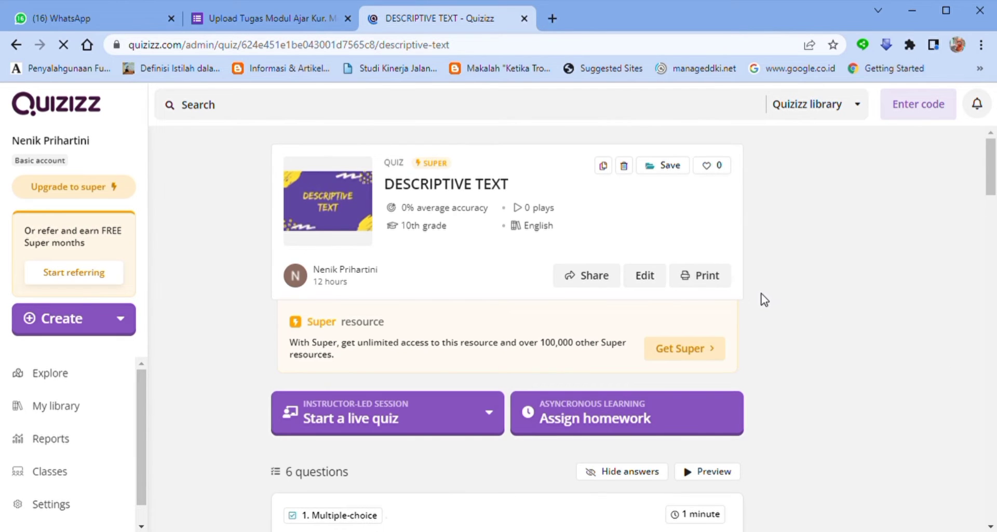
left_click(645, 283)
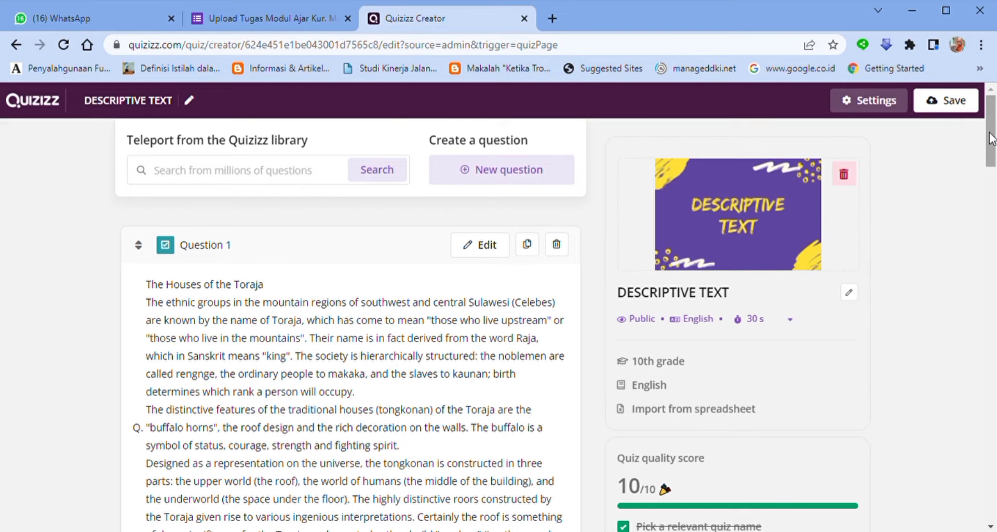
- Open Question 1 in the editor, read the hint for "More than one correct answer", and save the question
left_click_drag(991, 138, 993, 142)
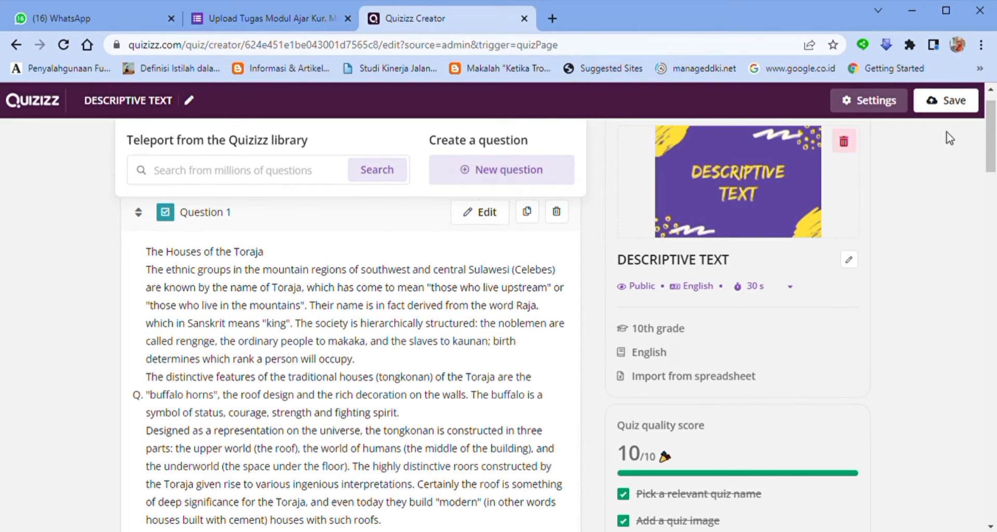
left_click_drag(989, 147, 988, 134)
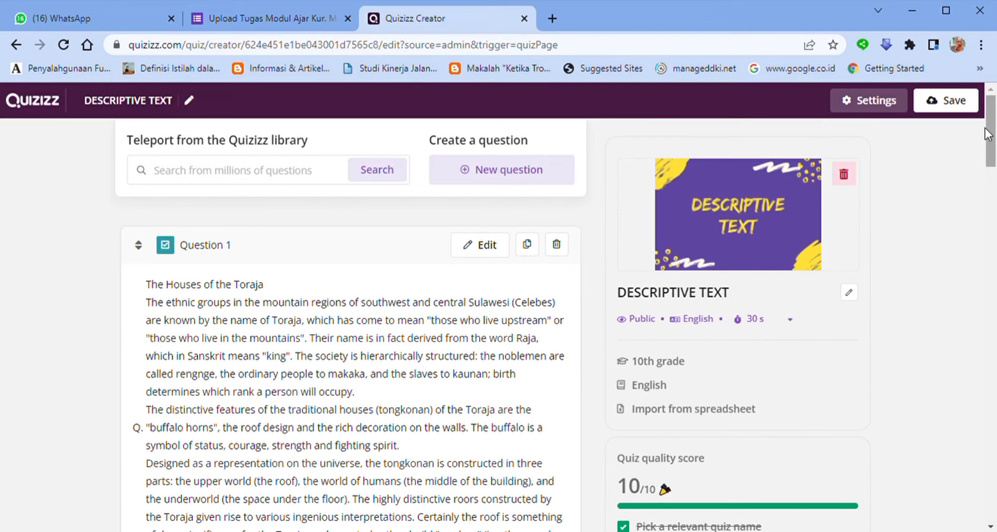
left_click(483, 249)
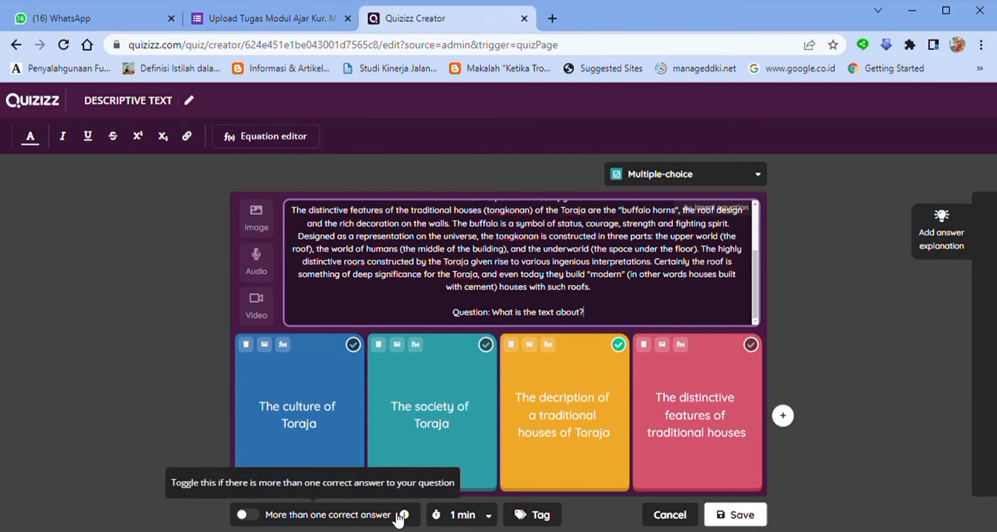
mouse_move(408, 516)
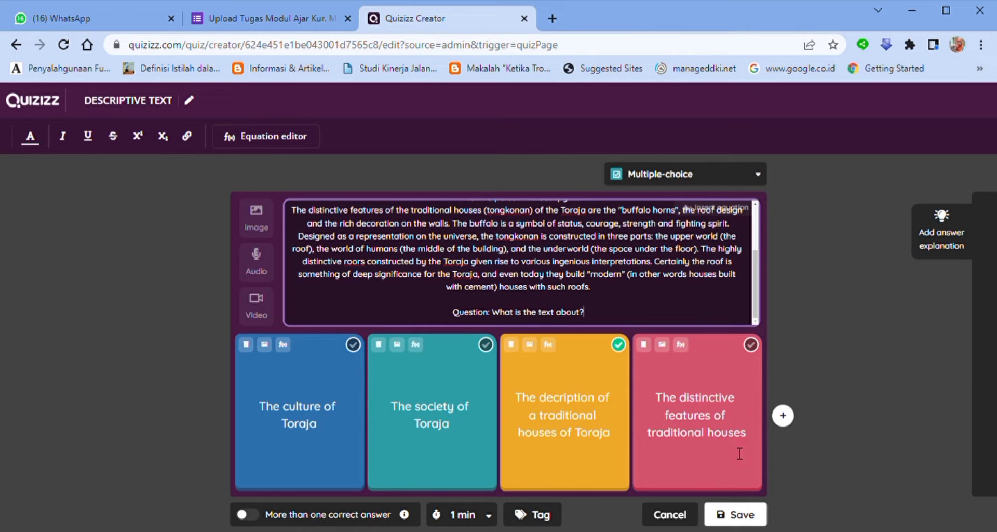
left_click(728, 515)
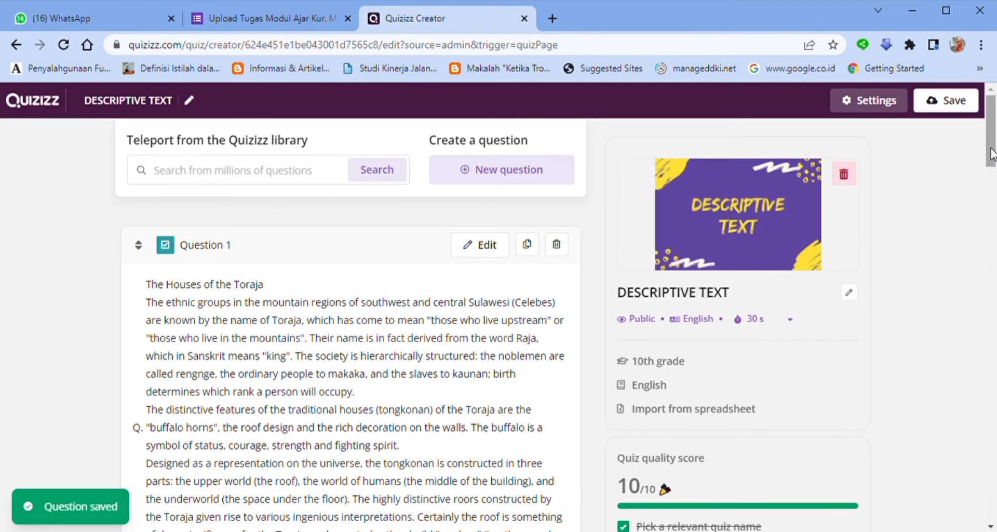
- Open Question 2 for editing and switch "More than one correct answer" off and back on
left_click_drag(992, 154, 992, 232)
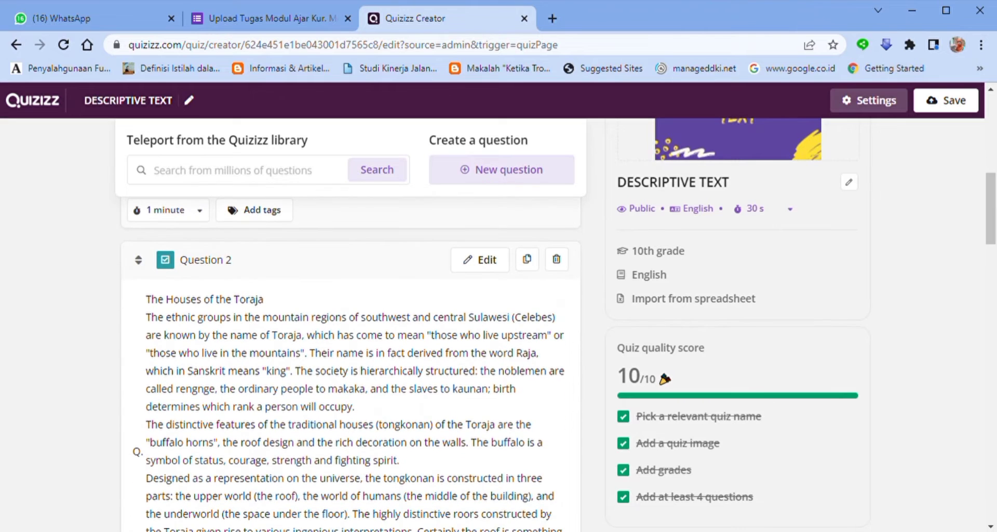
left_click(487, 262)
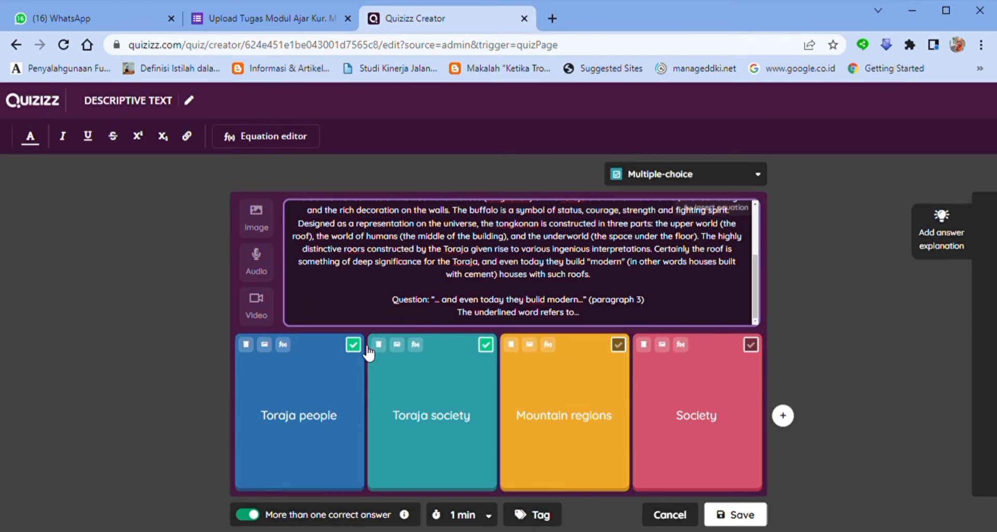
left_click(249, 517)
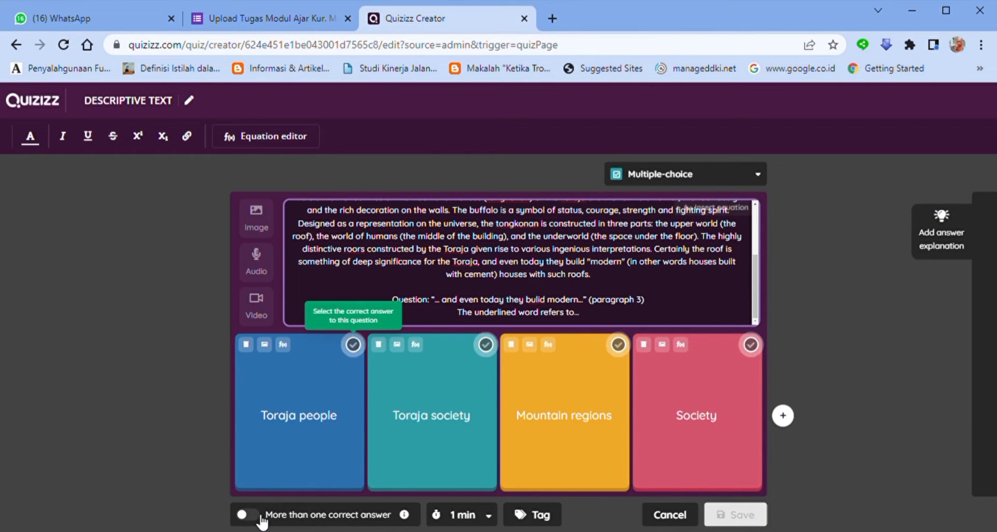
left_click(262, 517)
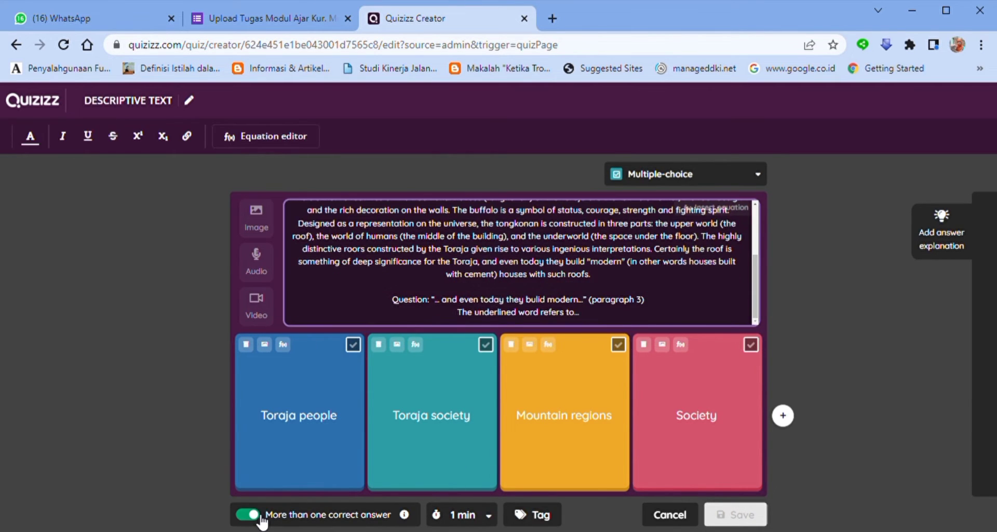
- Mark "Toraja people" and "Toraja society" as Question 2's correct answers and save the question
left_click(355, 347)
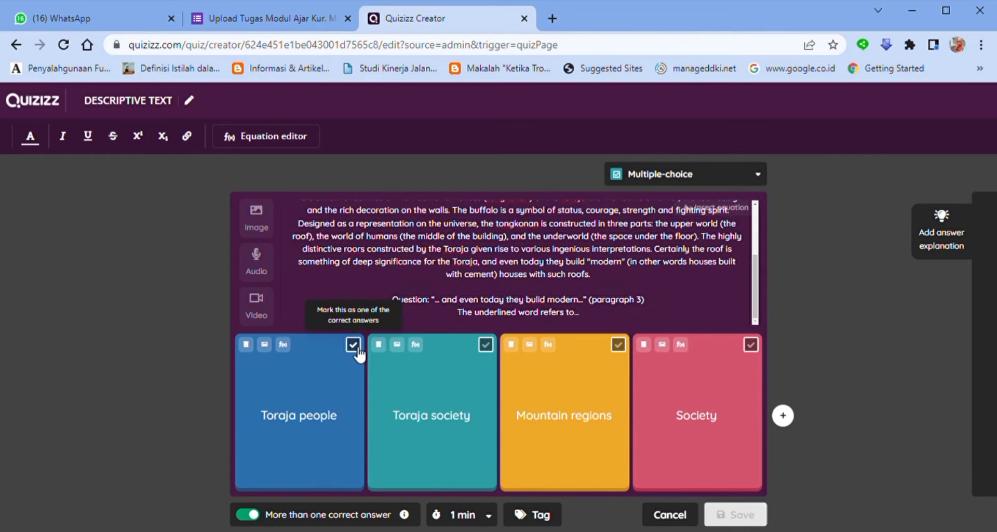
left_click(357, 347)
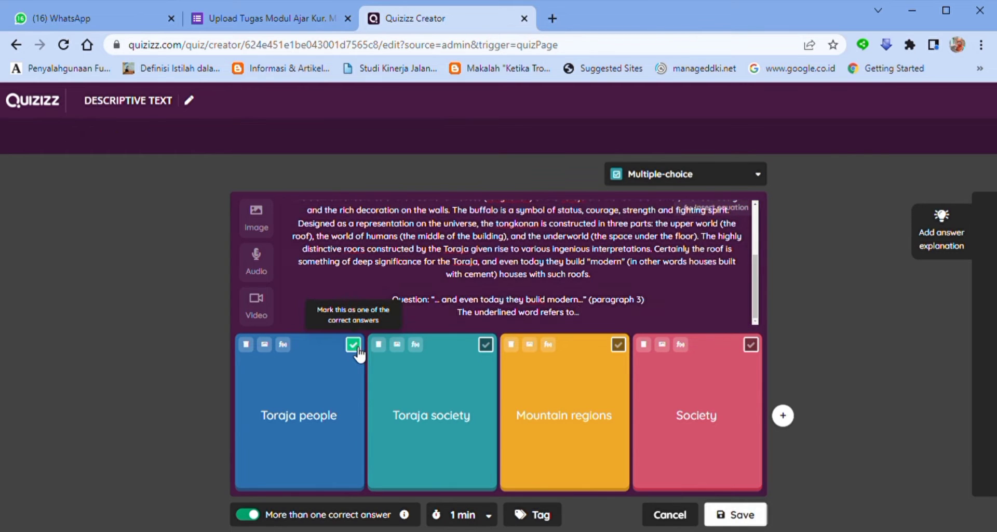
left_click(486, 345)
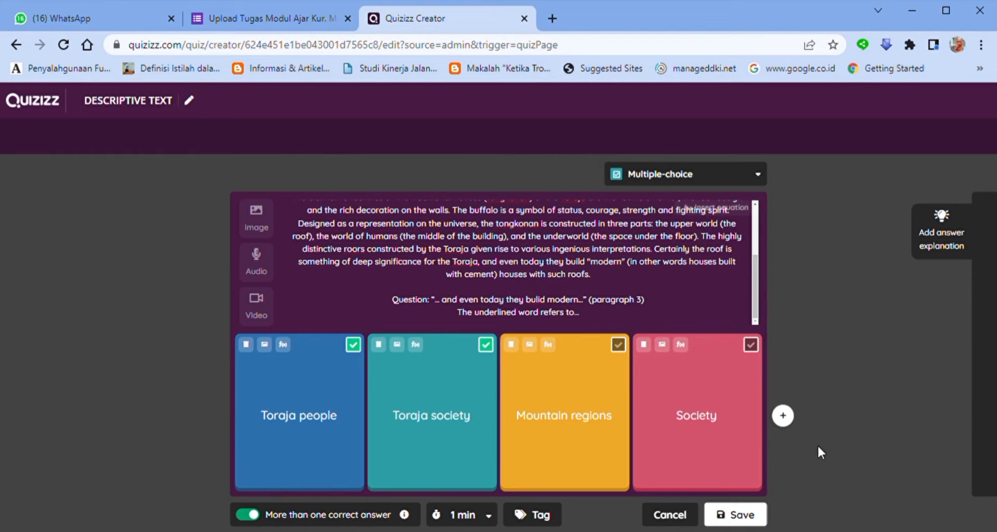
left_click(759, 518)
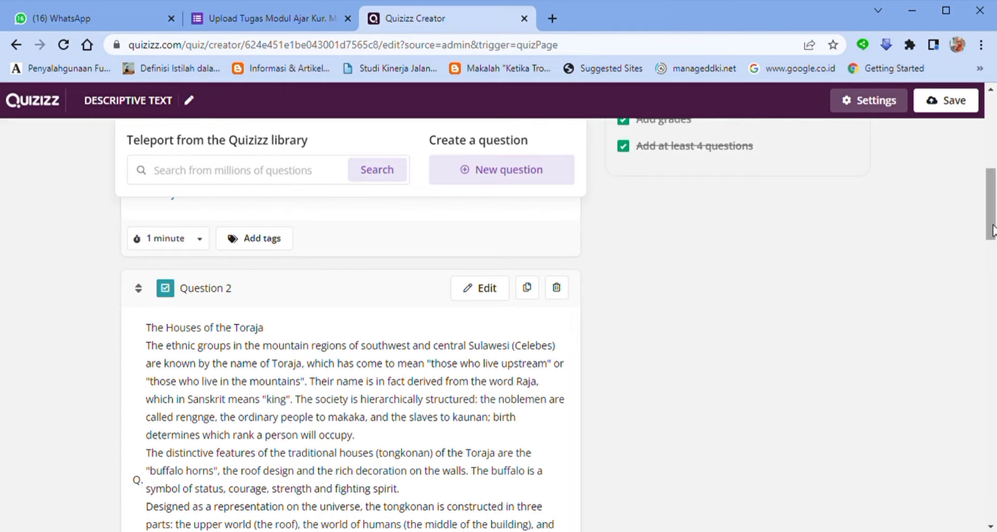
- Open the poll in Question 3 to examine its setup, and save the question
left_click_drag(992, 230, 993, 304)
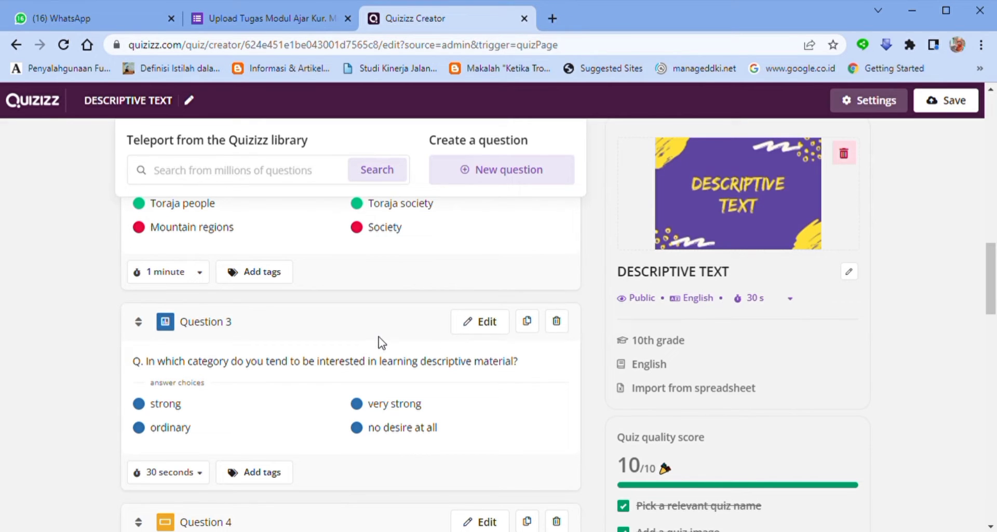
left_click(485, 323)
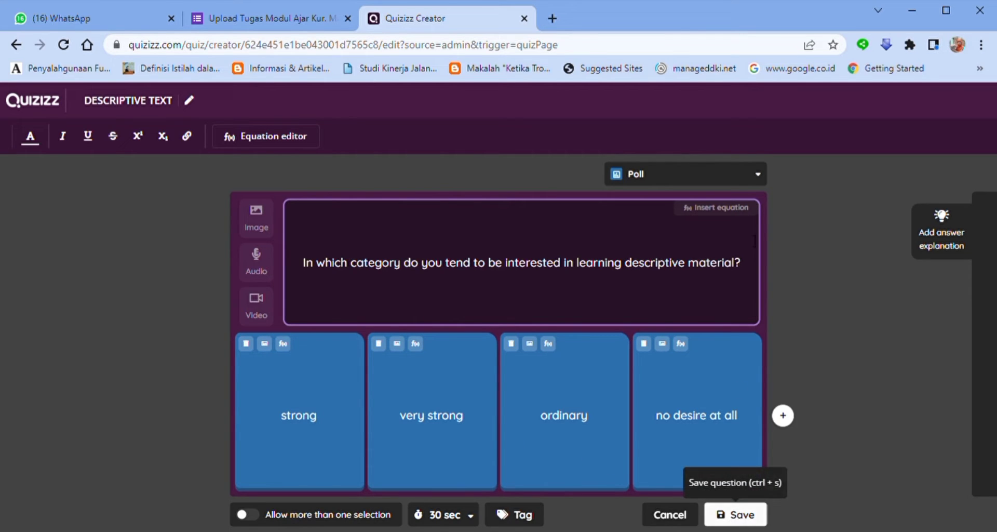
left_click(751, 520)
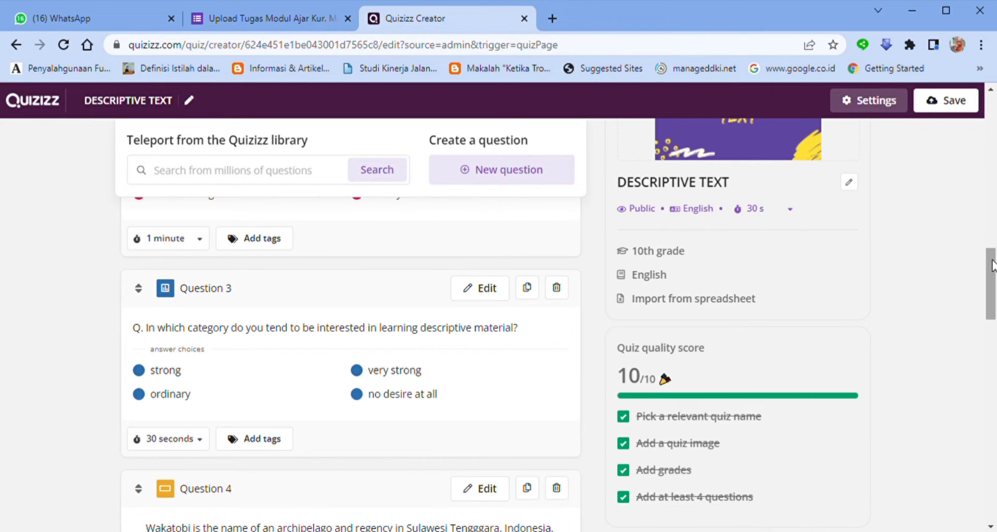
- Open the Fill-in-the-Blank Question 4 to examine its answer-matching setup and "Learn more" help, and save the question
left_click_drag(995, 265, 994, 305)
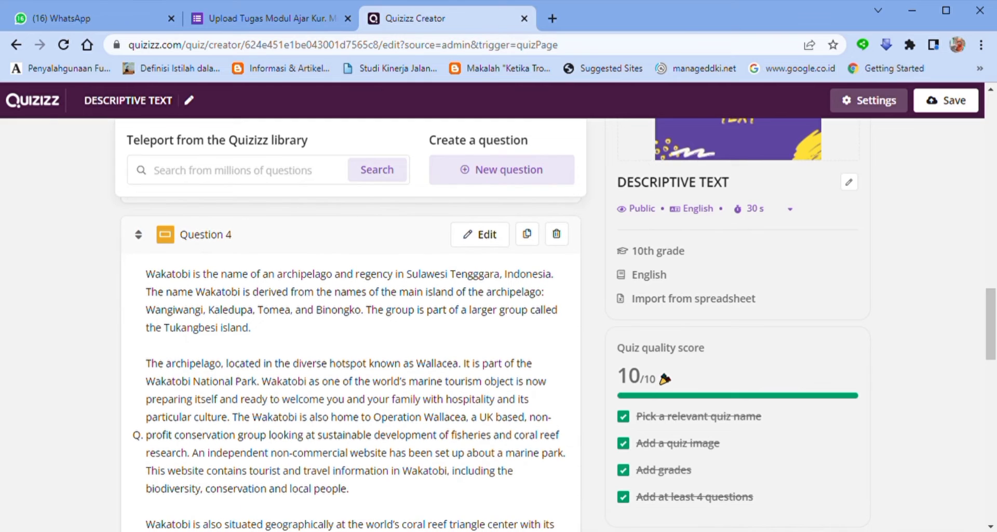
left_click(484, 238)
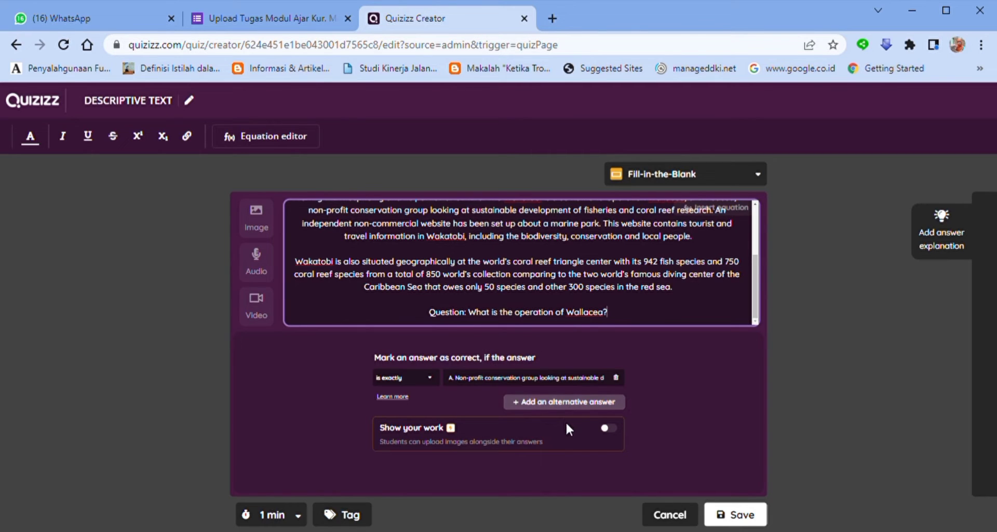
left_click(391, 395)
left_click(748, 516)
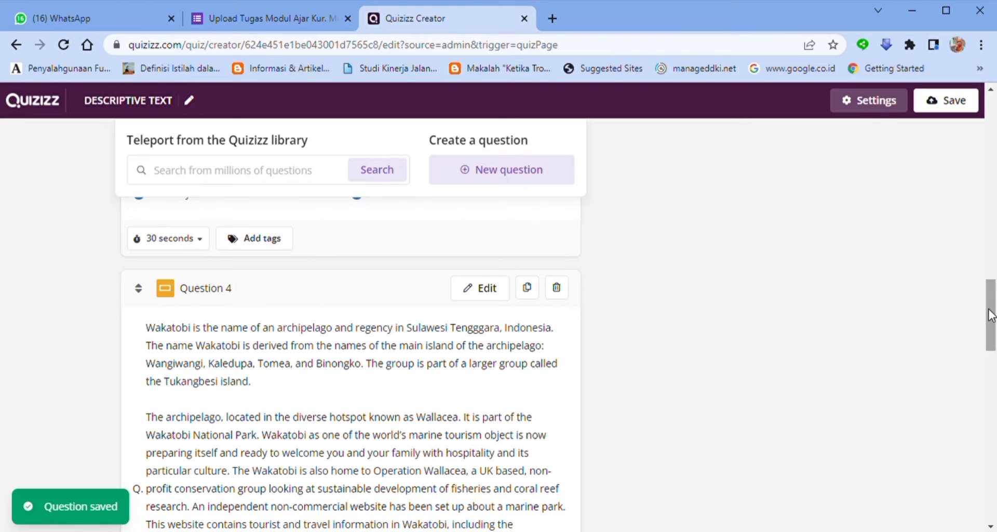
- Open the Open-ended Question 5 to examine its picture prompt and response setup, and save the question
left_click_drag(993, 314, 994, 392)
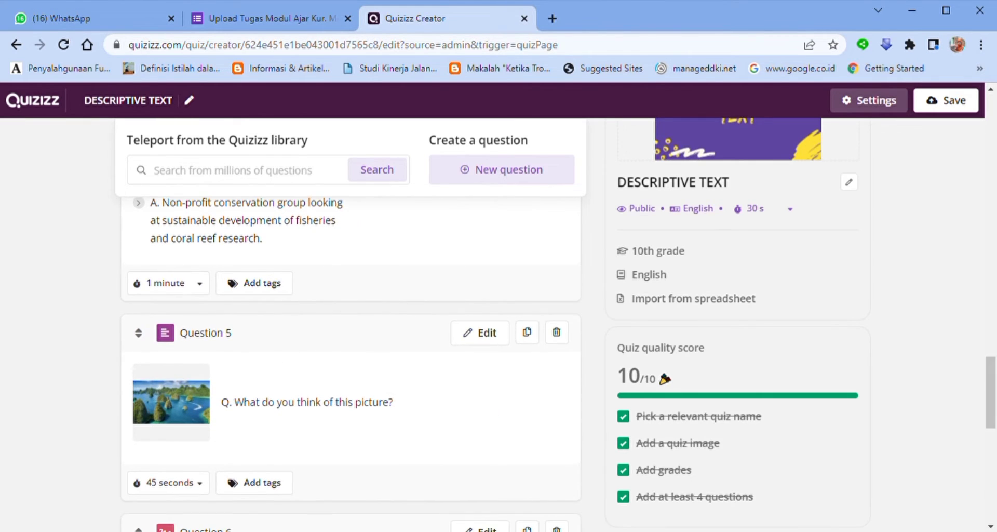
left_click(496, 337)
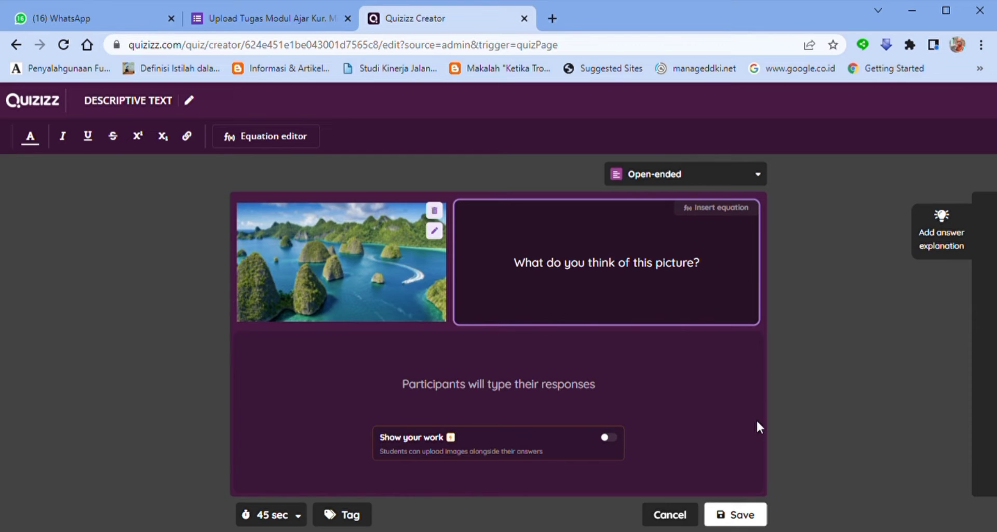
left_click(748, 518)
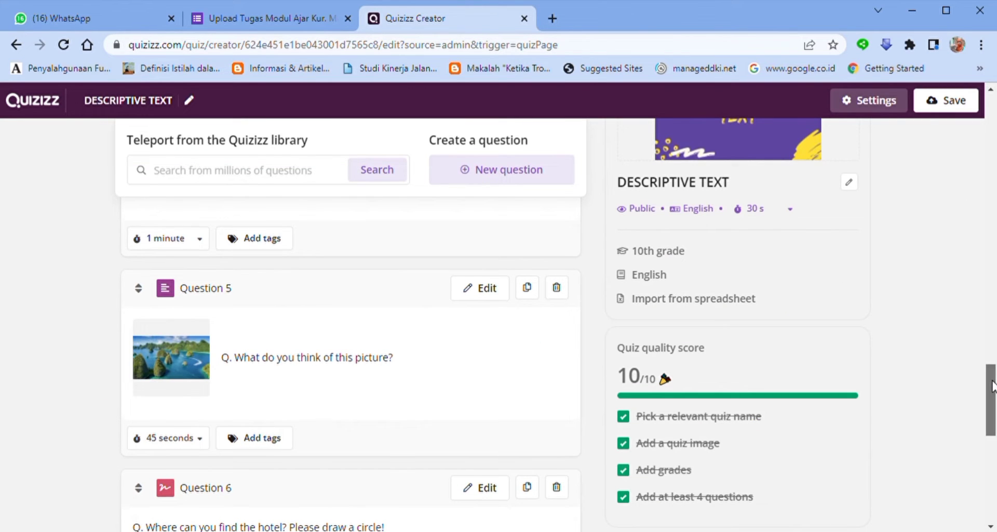
- Open the Draw Question 6 to examine its prompt and background image, and save the question
left_click_drag(992, 387, 992, 428)
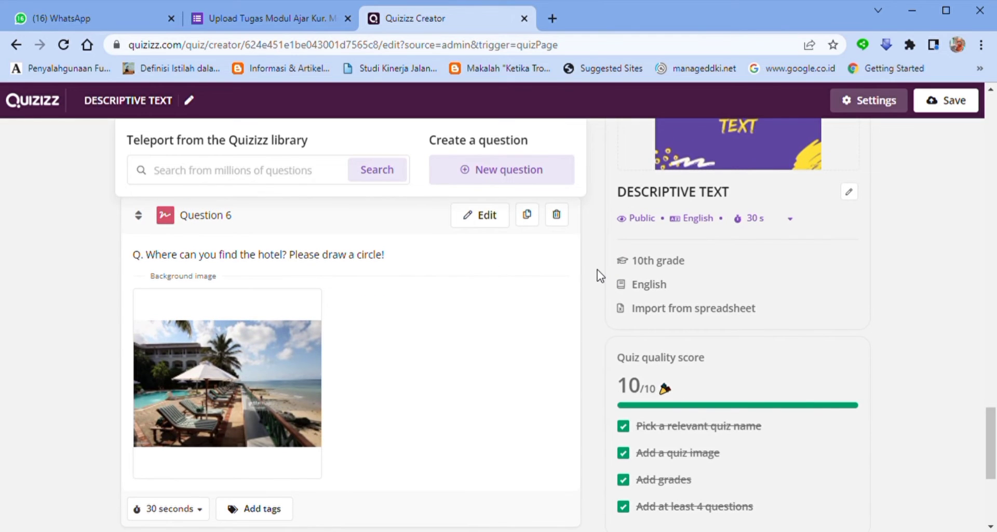
left_click(488, 214)
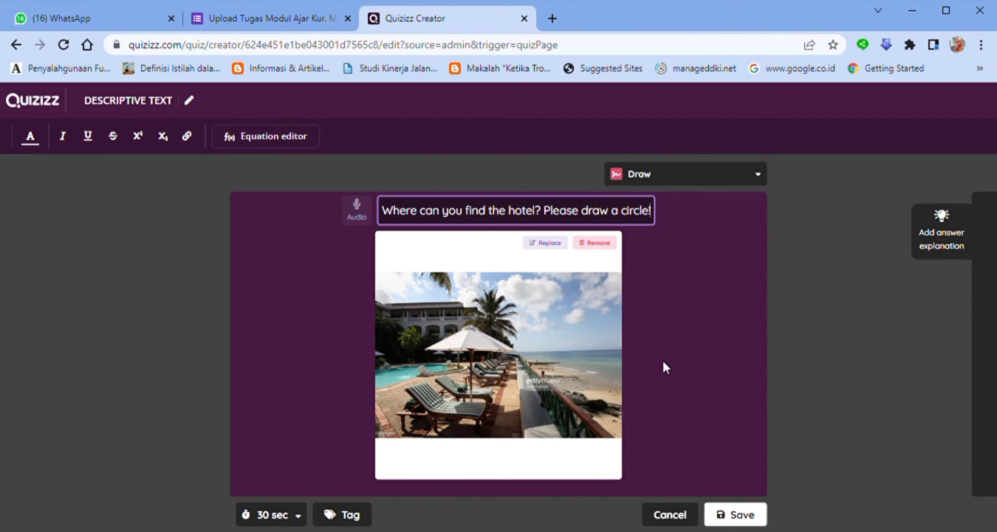
mouse_move(473, 342)
mouse_move(475, 295)
left_click(748, 518)
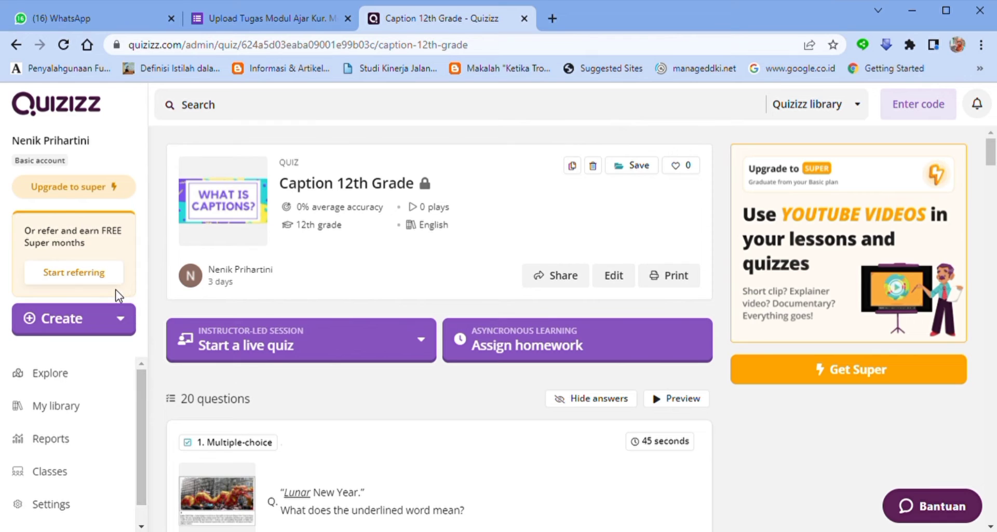
- Create a new quiz named "Caption" with English as its subject
left_click(75, 323)
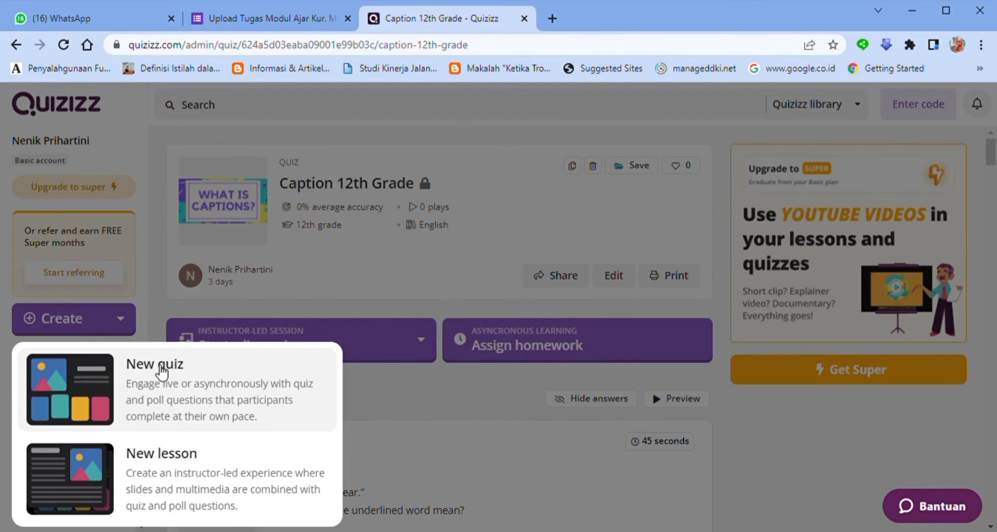
left_click(161, 371)
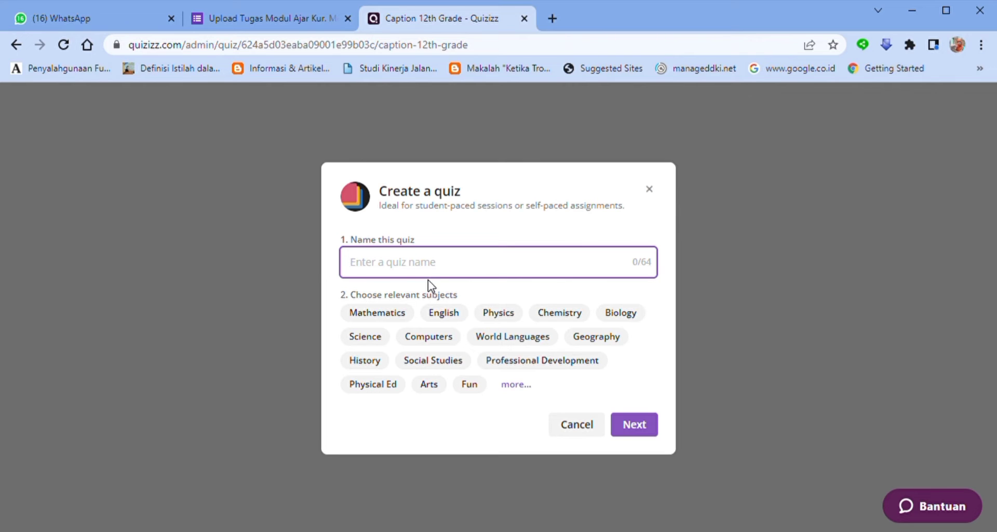
type("C")
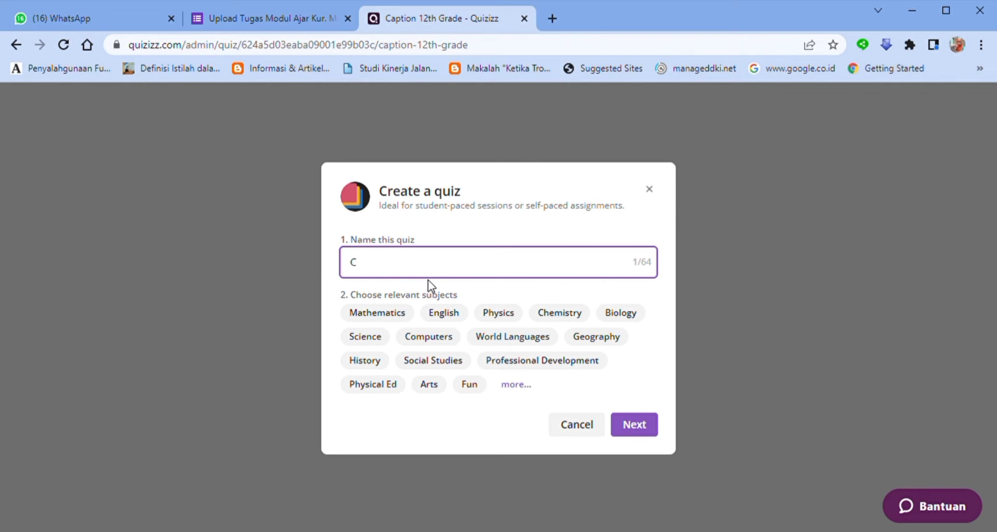
type("aption")
left_click(462, 313)
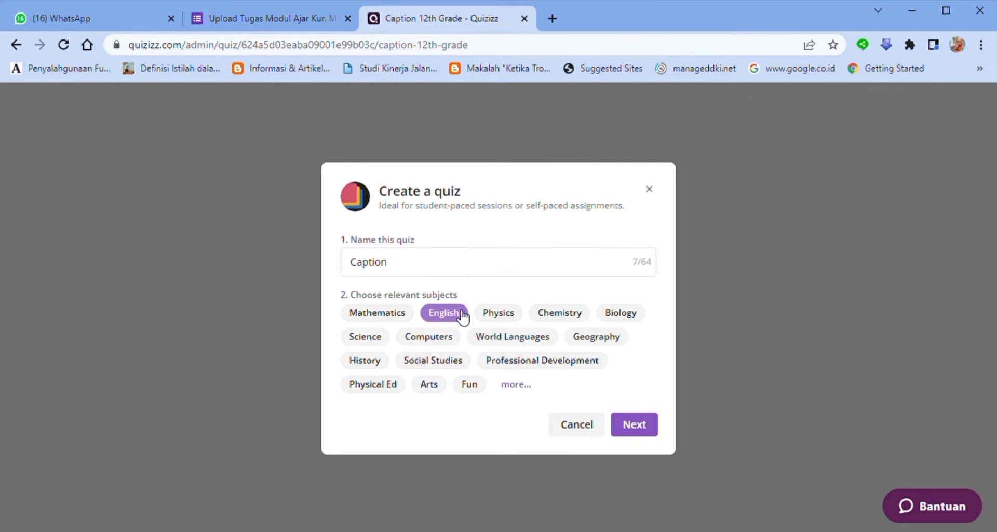
left_click(639, 424)
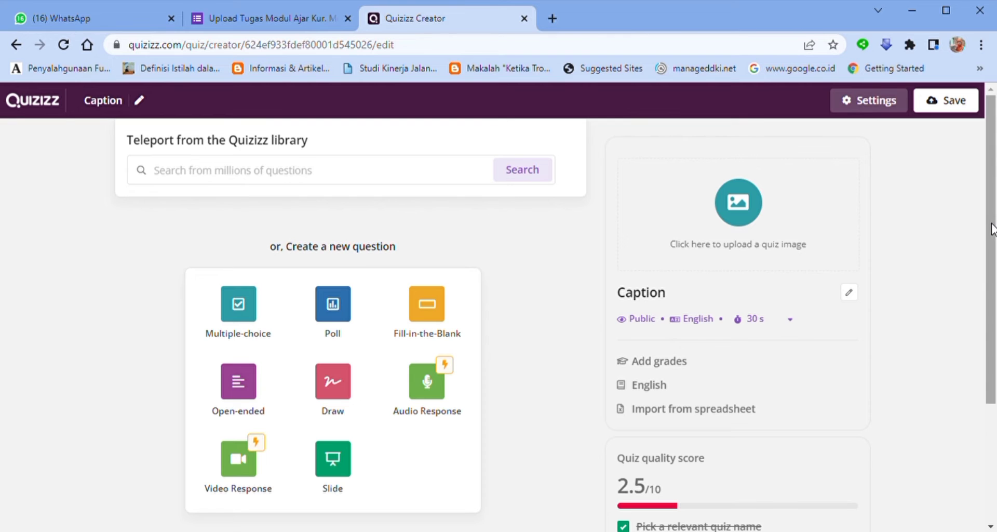
- Download the template for importing questions from a spreadsheet and open it in Excel
left_click_drag(989, 229, 993, 241)
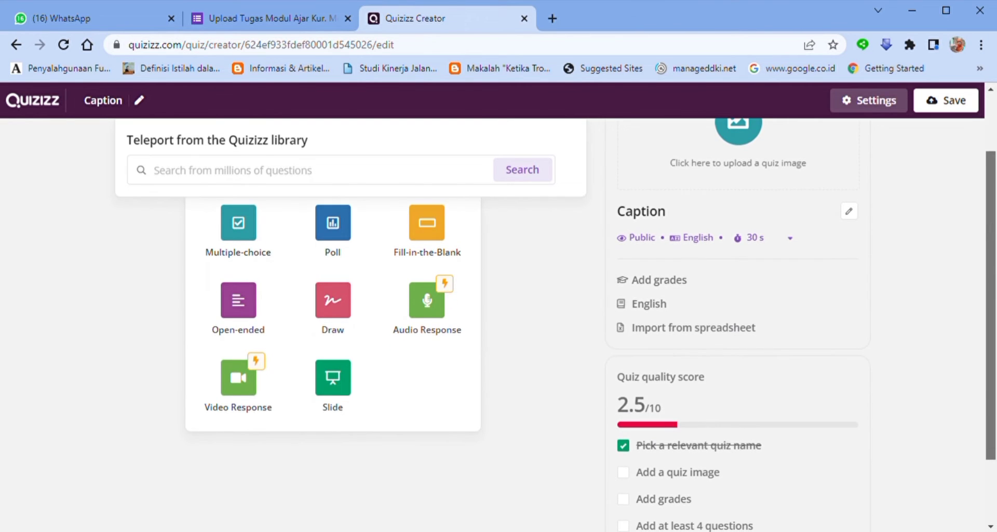
scroll(992, 291, "up", 1)
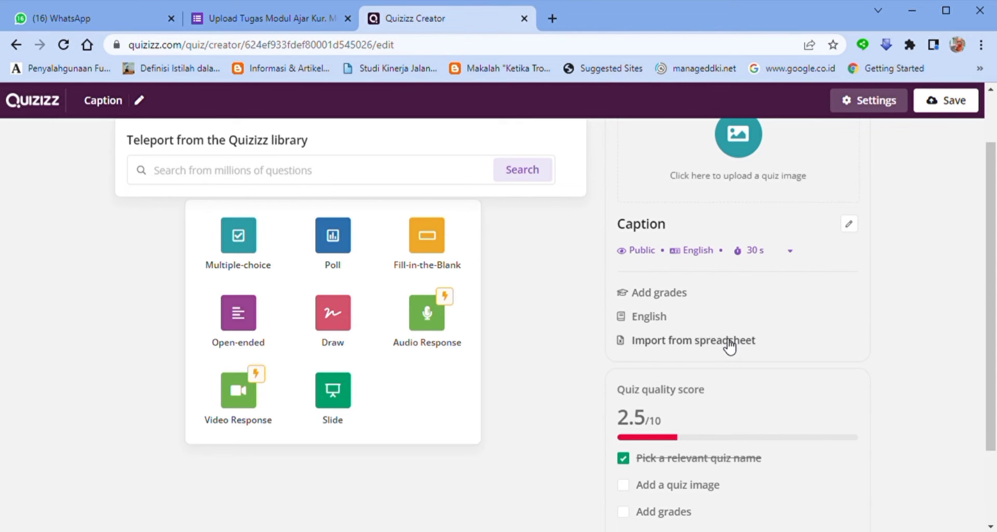
left_click(728, 343)
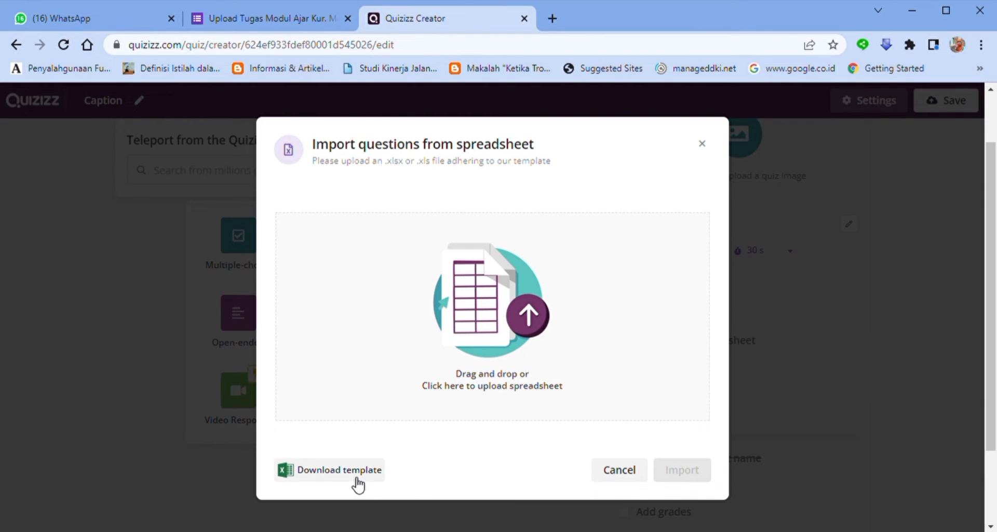
left_click(356, 474)
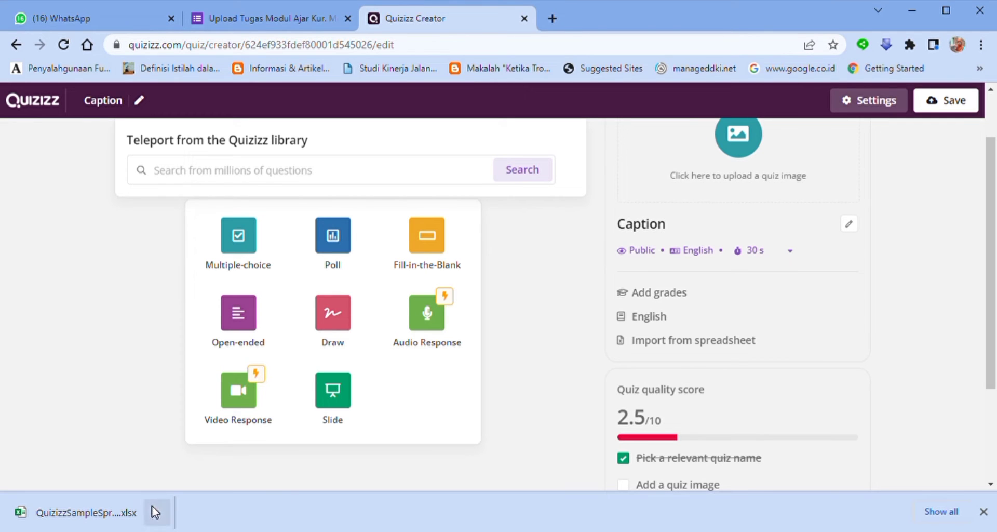
left_click(158, 513)
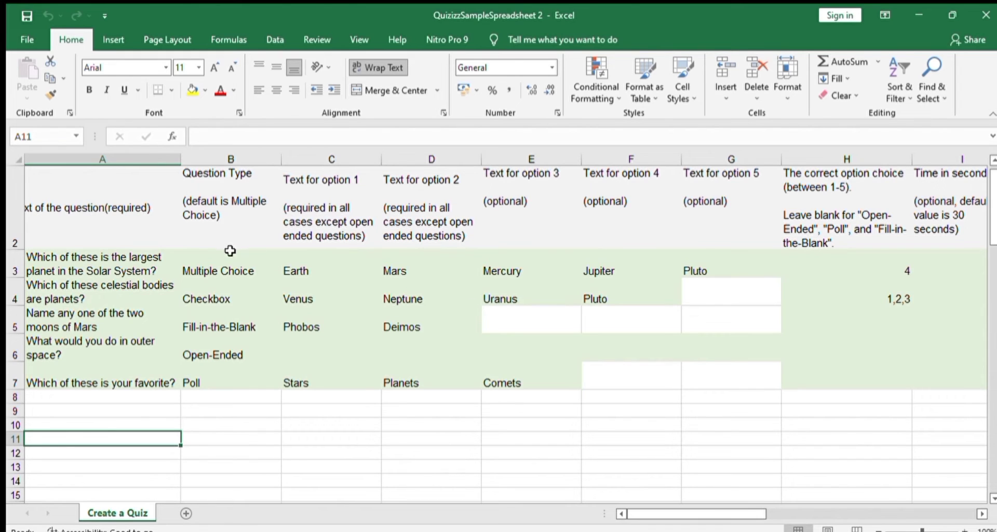
- Fill the question type Multiple Choice down B3:B7, and copy Phobos and Deimos from row 5 into C6 and D6
left_click(226, 270)
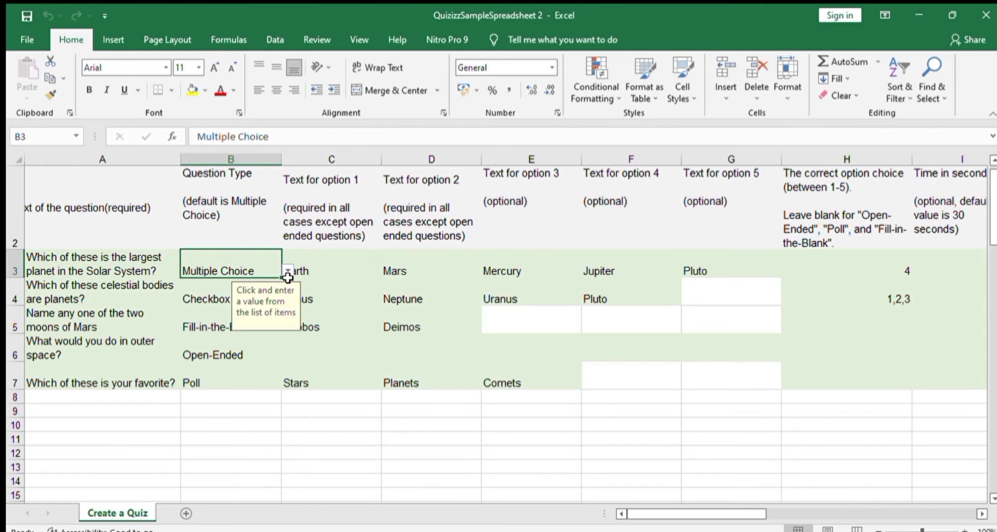
left_click_drag(281, 278, 274, 381)
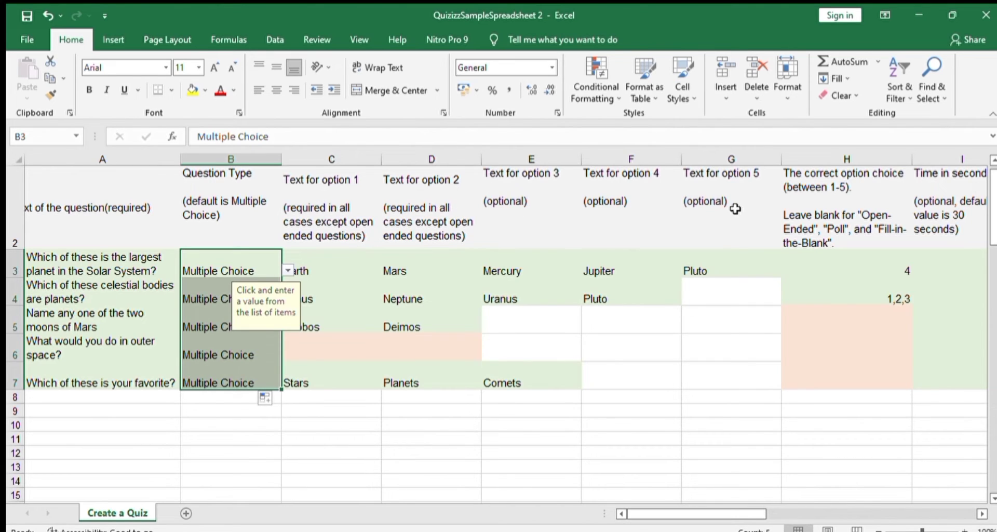
left_click(331, 326)
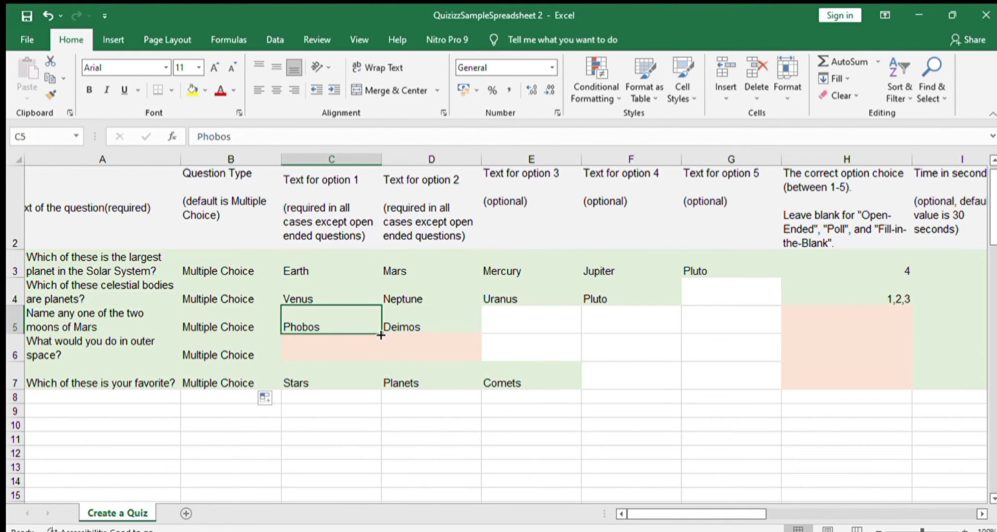
left_click_drag(381, 335, 383, 362)
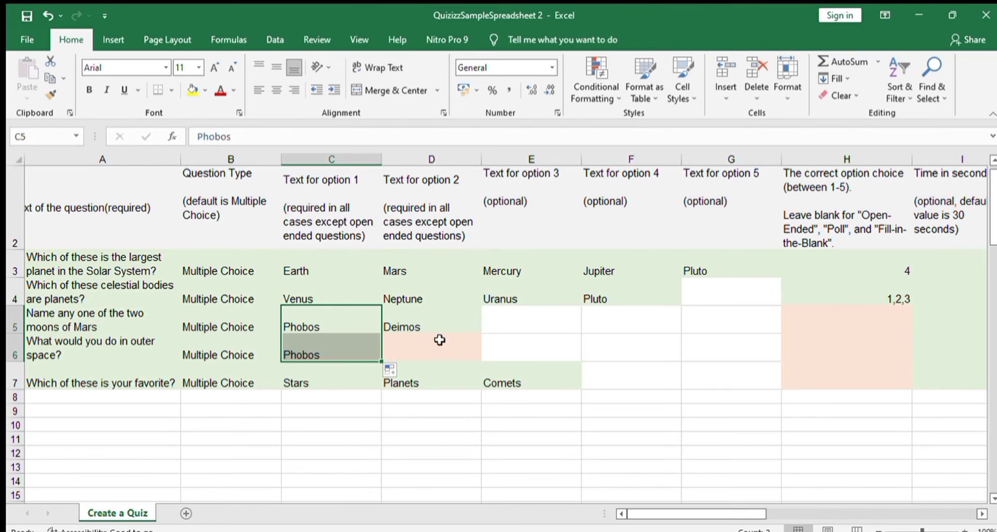
left_click(441, 331)
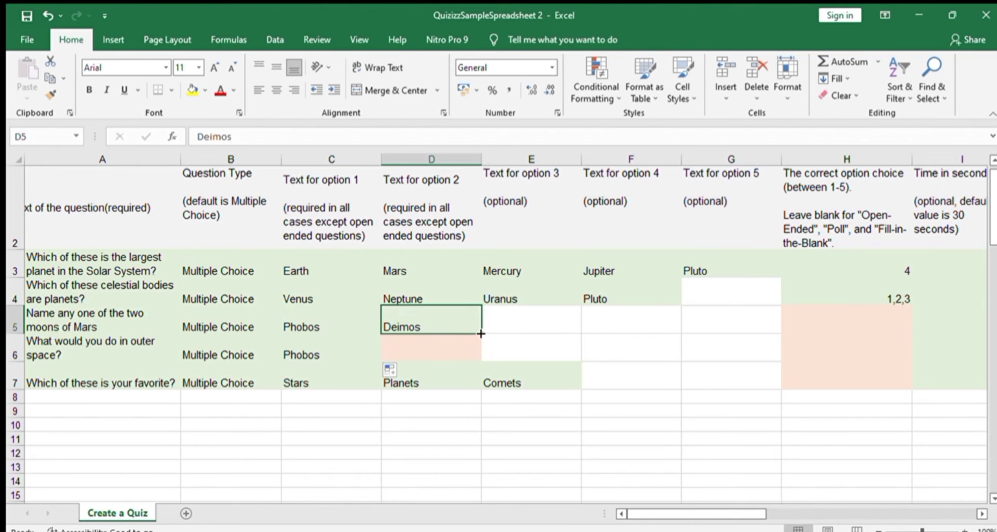
left_click_drag(481, 334, 482, 362)
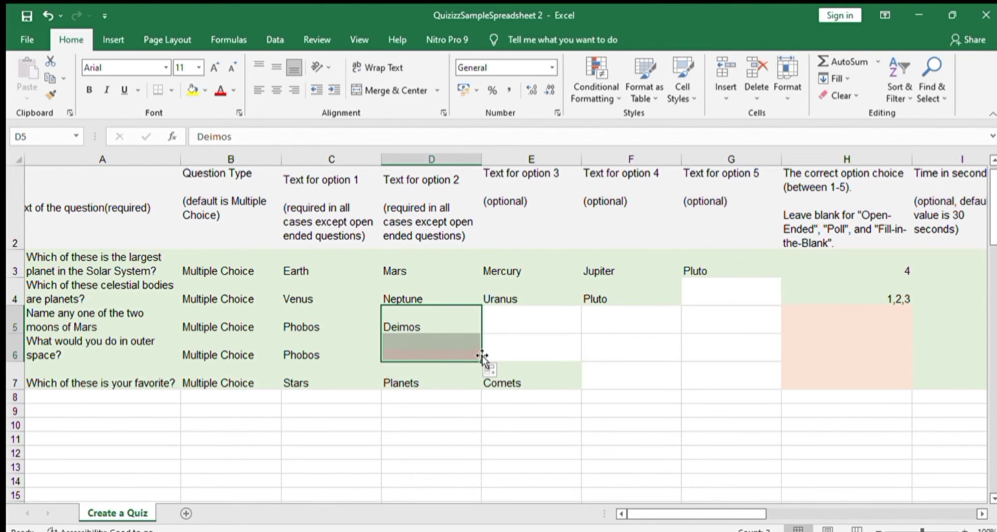
- Copy Uranus from E4 into E5:E6 for option 3 and Pluto from F4 into F5:F7 for option 4
left_click(543, 304)
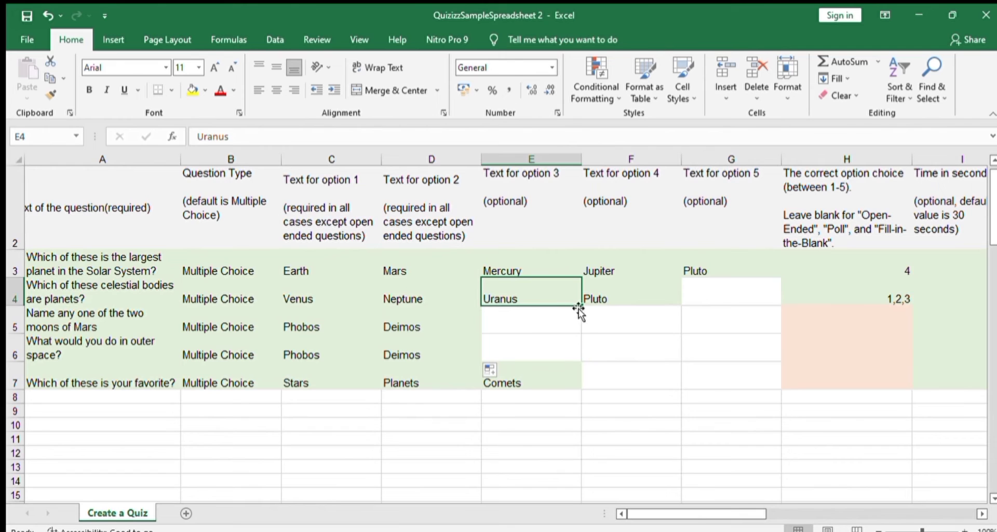
left_click_drag(580, 306, 579, 361)
left_click(643, 294)
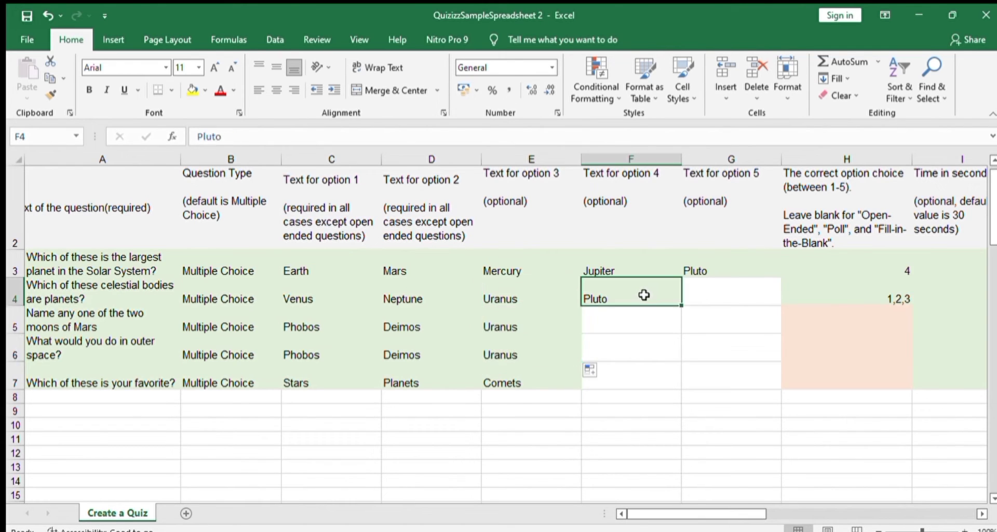
left_click_drag(681, 308, 668, 382)
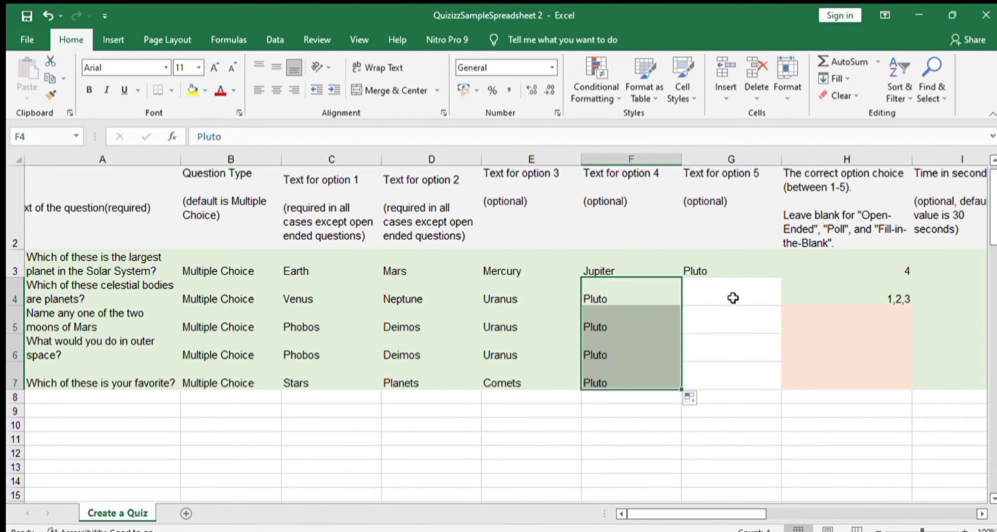
- Fill Pluto down G3:G7 as option 5 and the correct option choice 4 down H3:H7
left_click(737, 272)
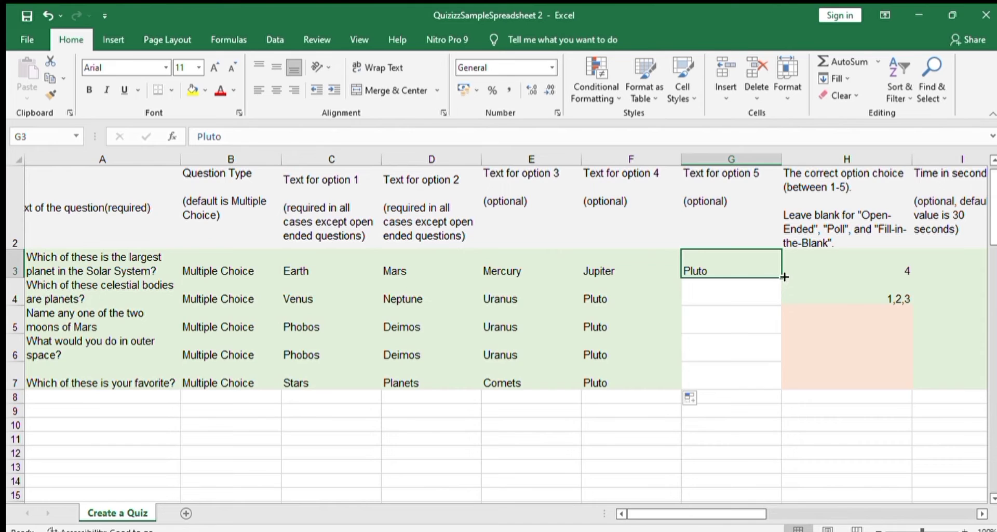
left_click_drag(783, 277, 770, 380)
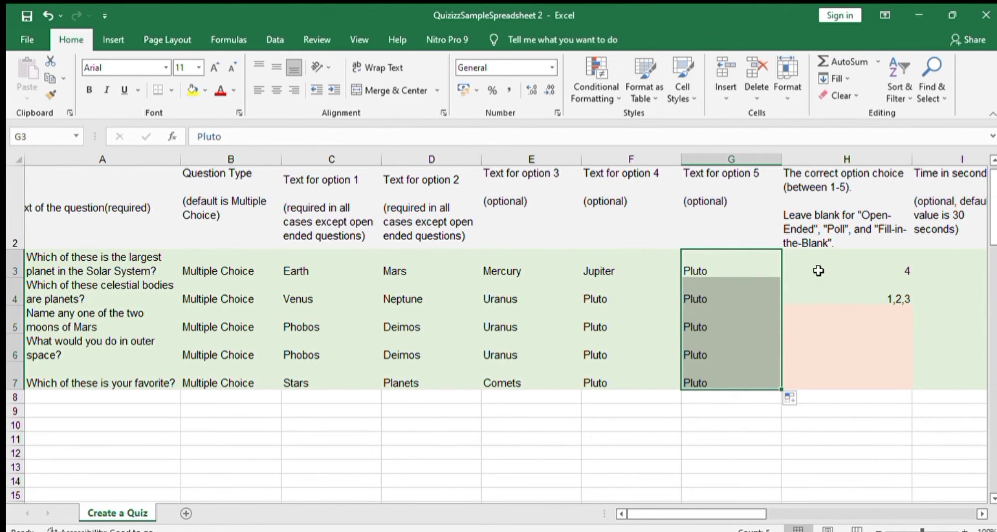
left_click(834, 262)
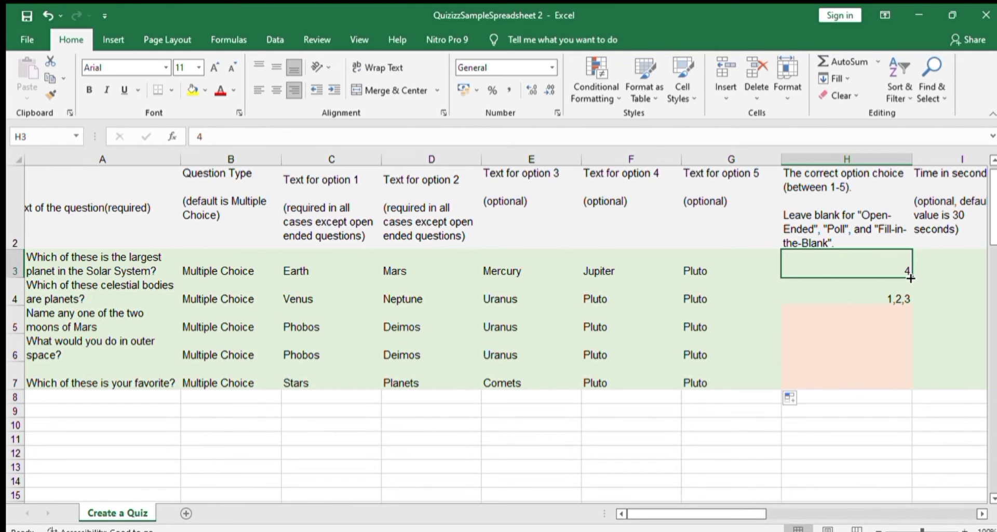
left_click_drag(910, 278, 912, 384)
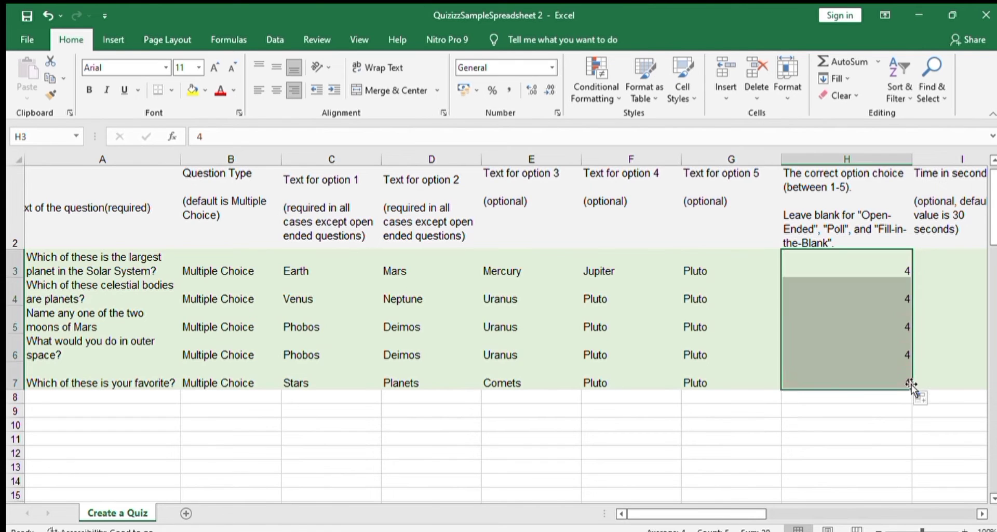
- Set the time in seconds to 30.0 for all five questions in cells I3 to I7
left_click(980, 512)
left_click(981, 512)
left_click(980, 513)
left_click(980, 512)
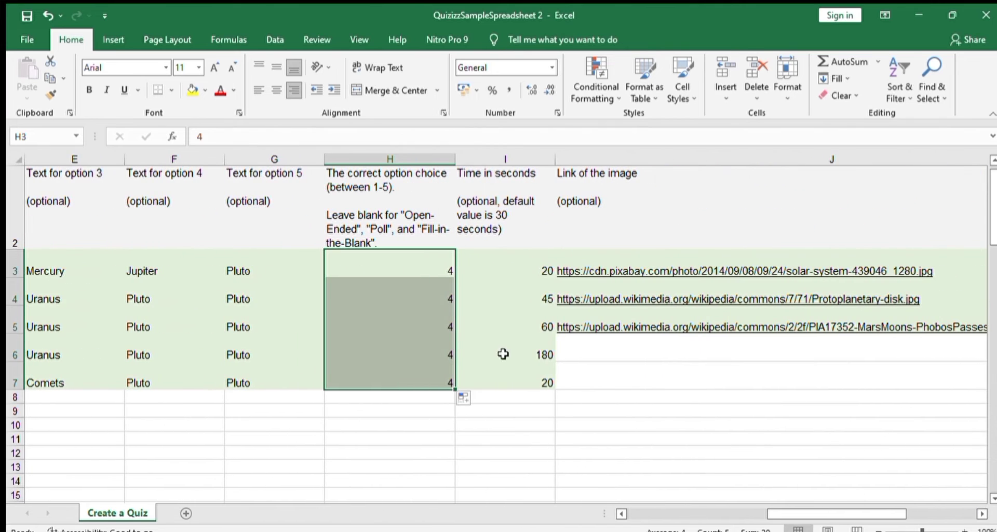
left_click(506, 265)
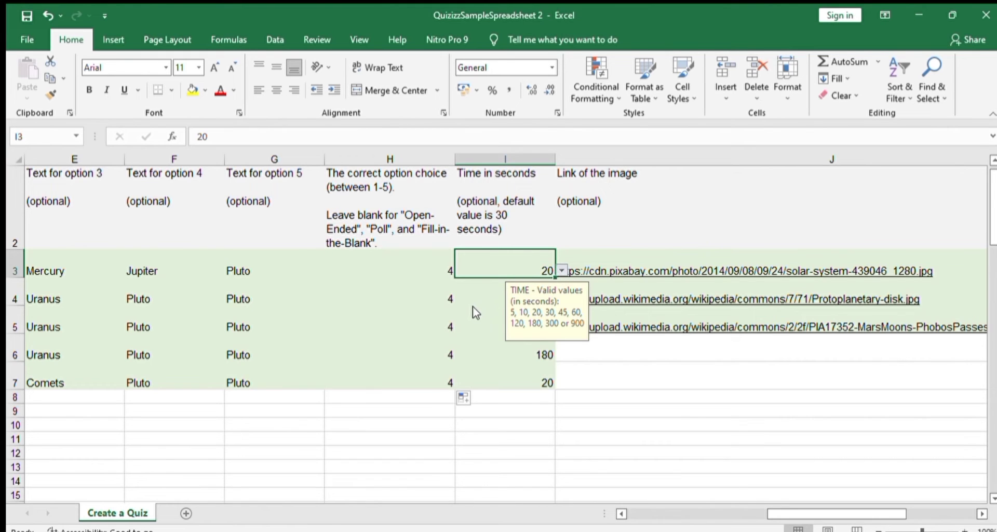
type("30.0")
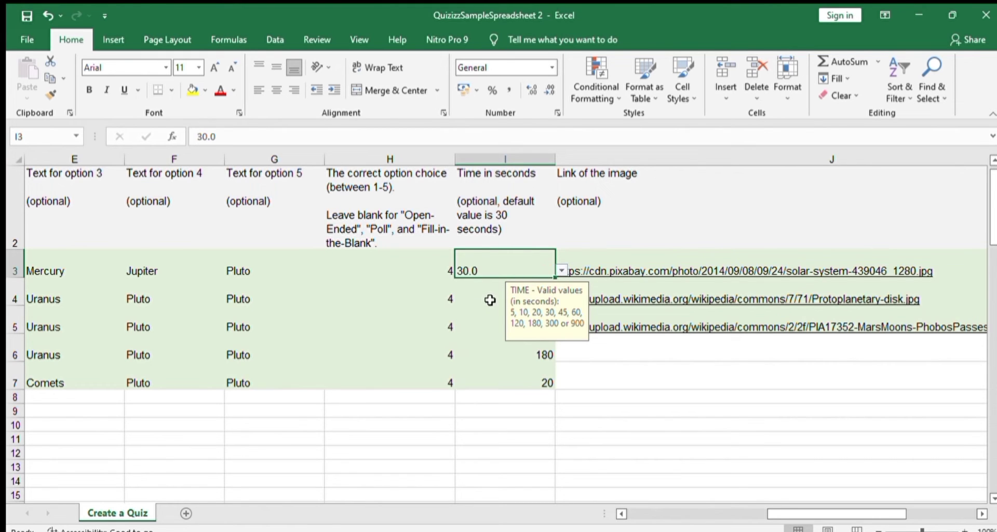
left_click(487, 290)
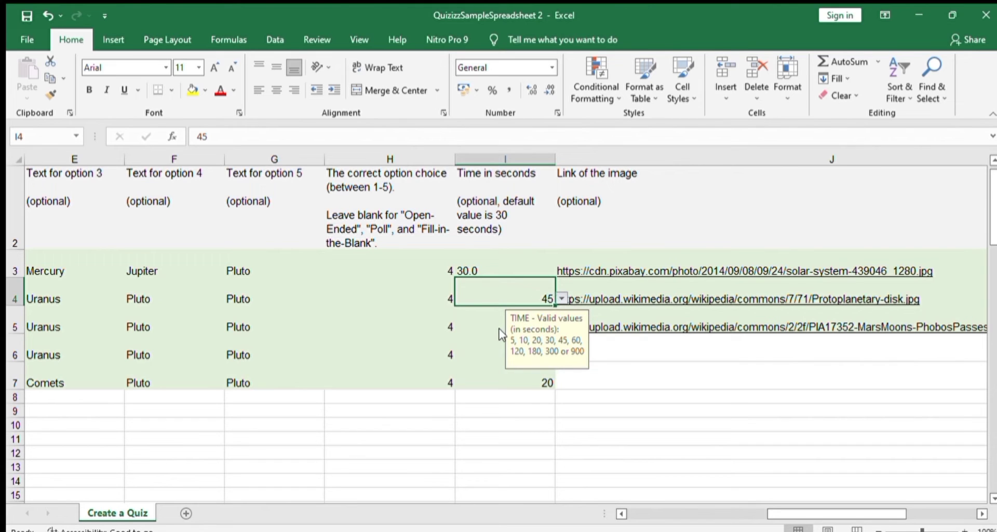
type("30.0")
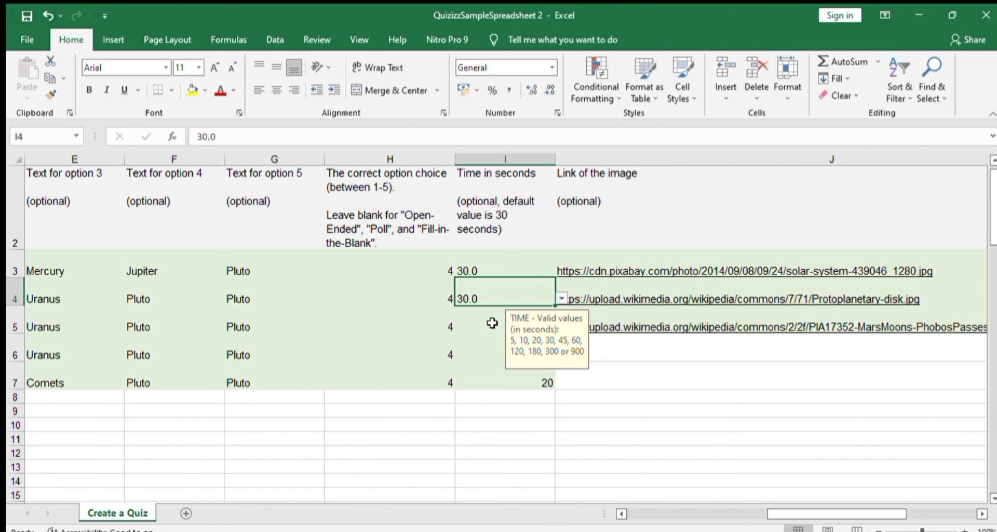
left_click(493, 323)
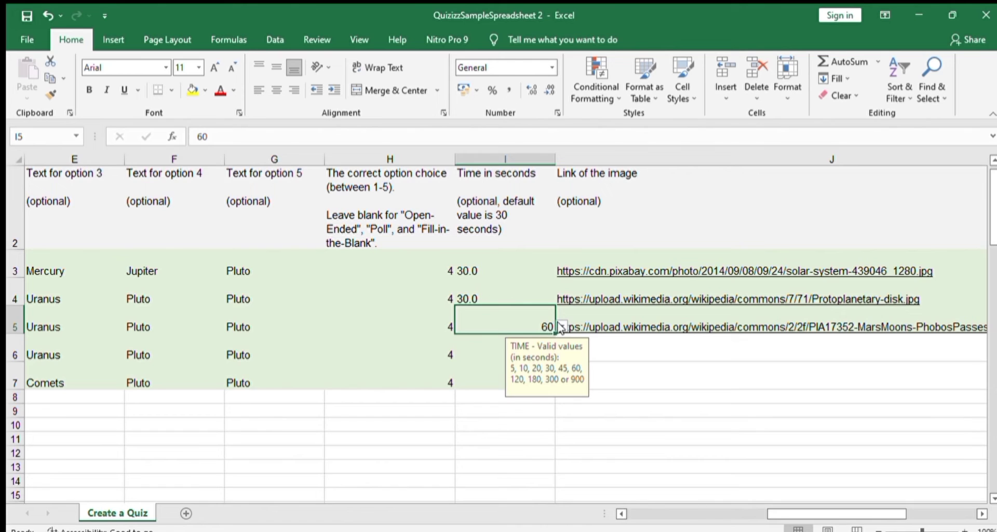
type("30.0")
left_click(494, 356)
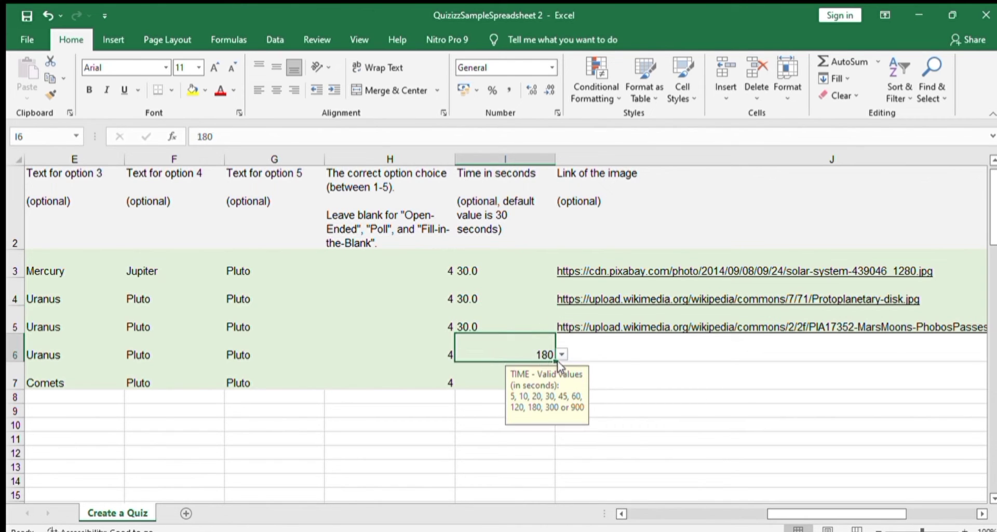
type("30.0")
left_click(490, 378)
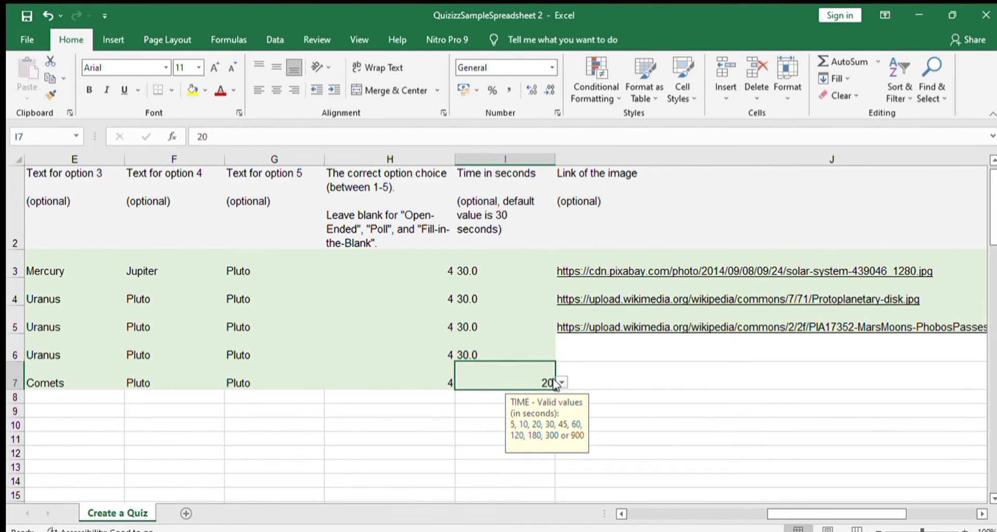
left_click(501, 420)
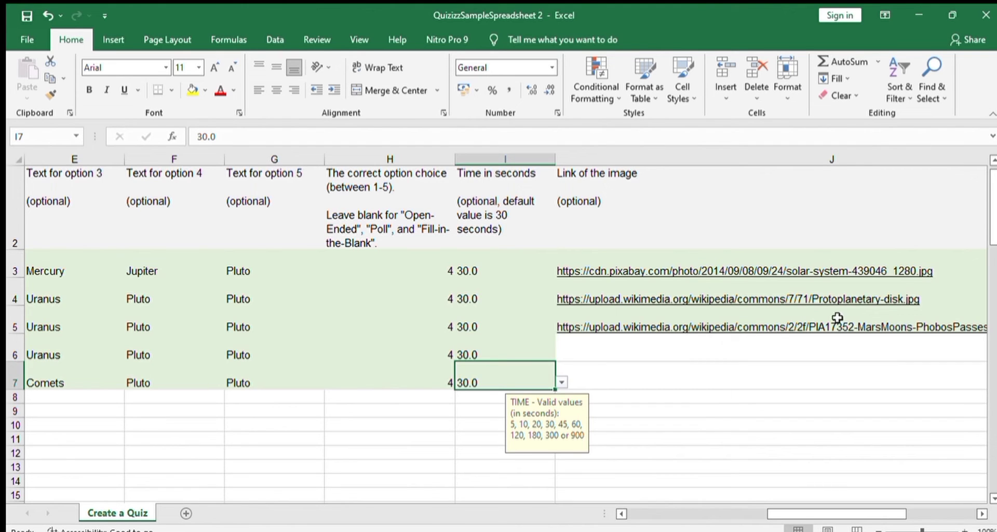
- Close the template workbook, return to Quizizz and import the multiple-choice questions from a prepared spreadsheet file into the Caption quiz
left_click(986, 19)
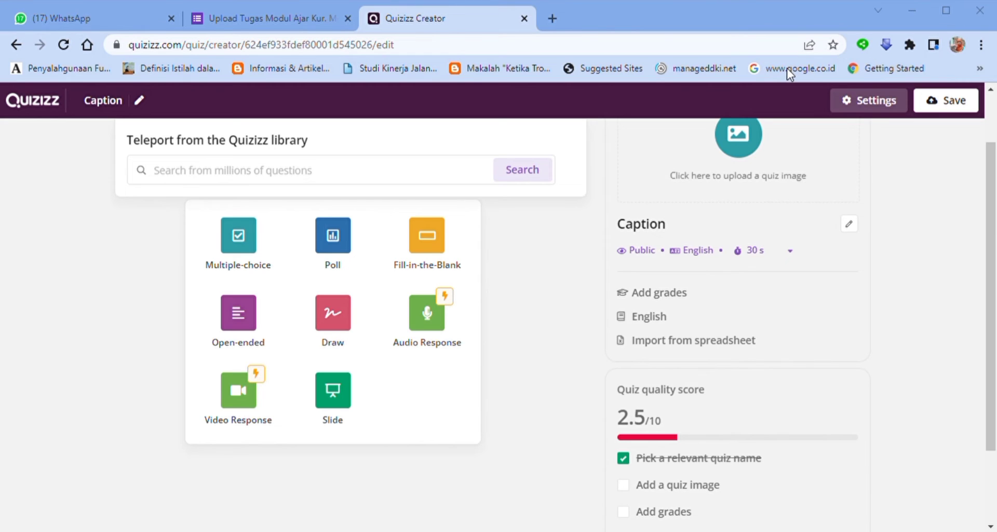
left_click(701, 342)
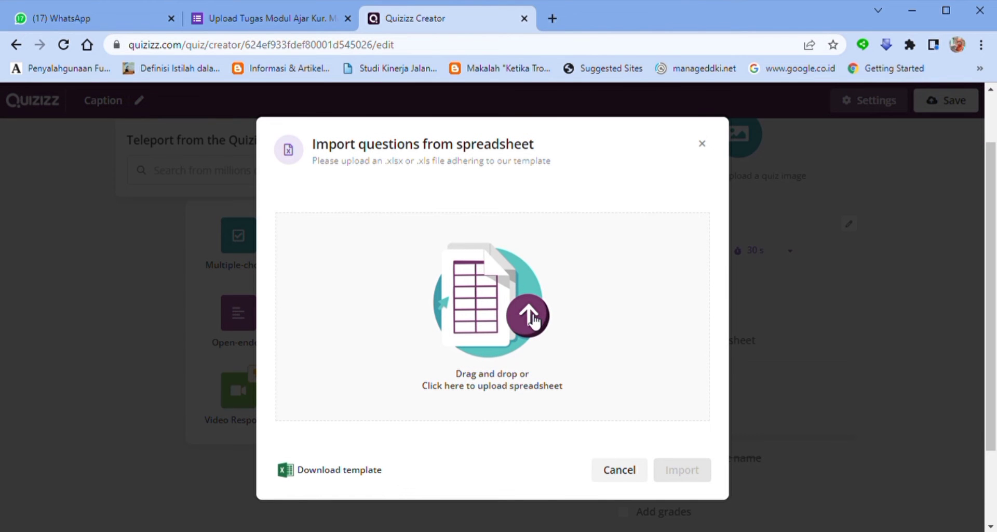
left_click(532, 319)
left_click(380, 339)
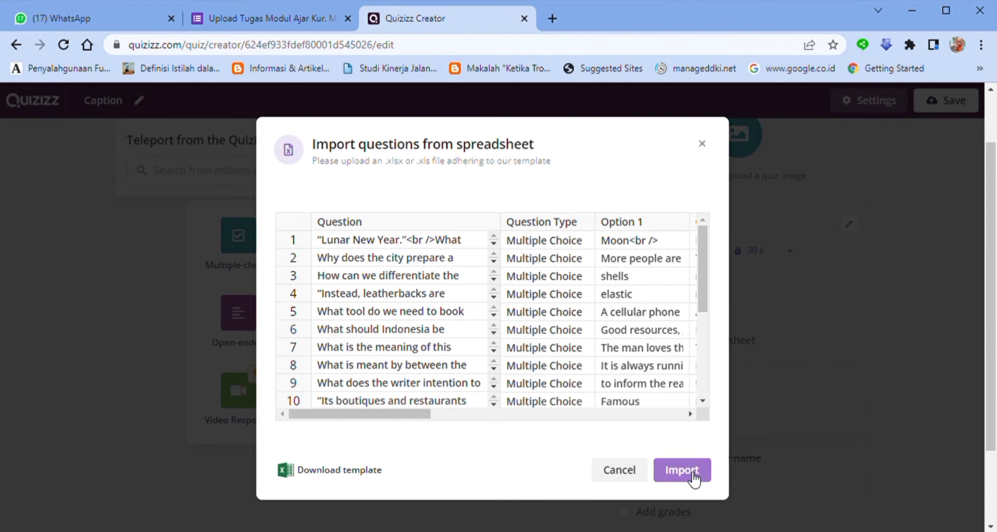
left_click(693, 474)
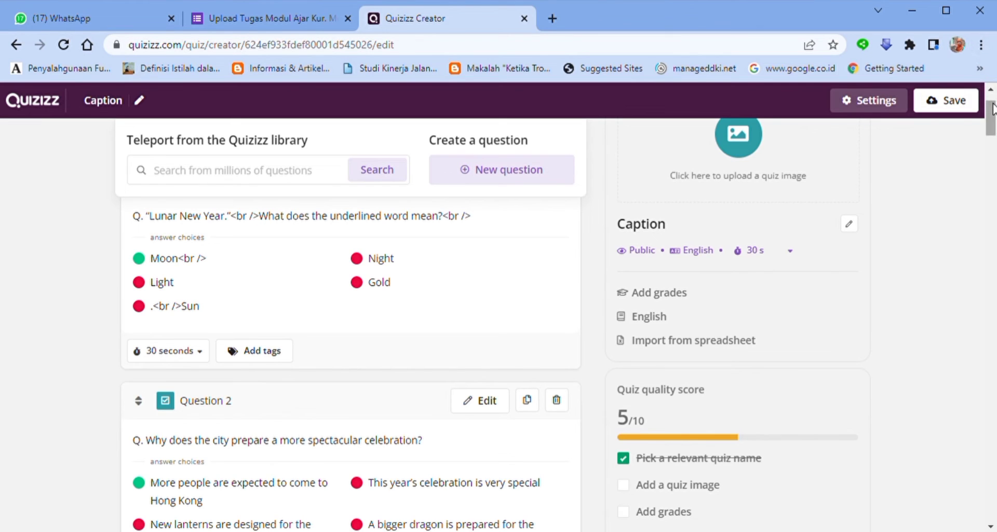
- Open Question 1 for editing and remove both <br /> tags so its text reads “Lunar New Year.” What does the underlined word mean?
left_click_drag(992, 108, 993, 103)
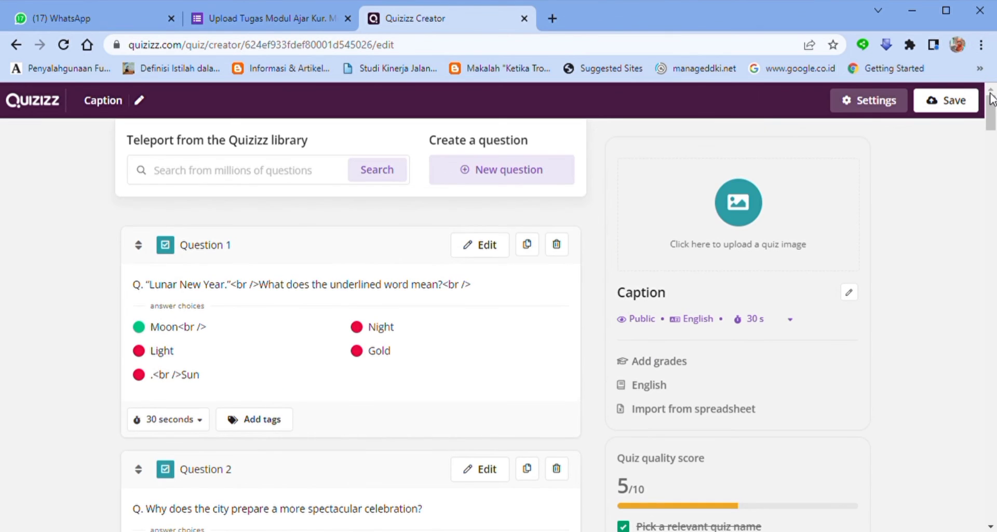
left_click(483, 242)
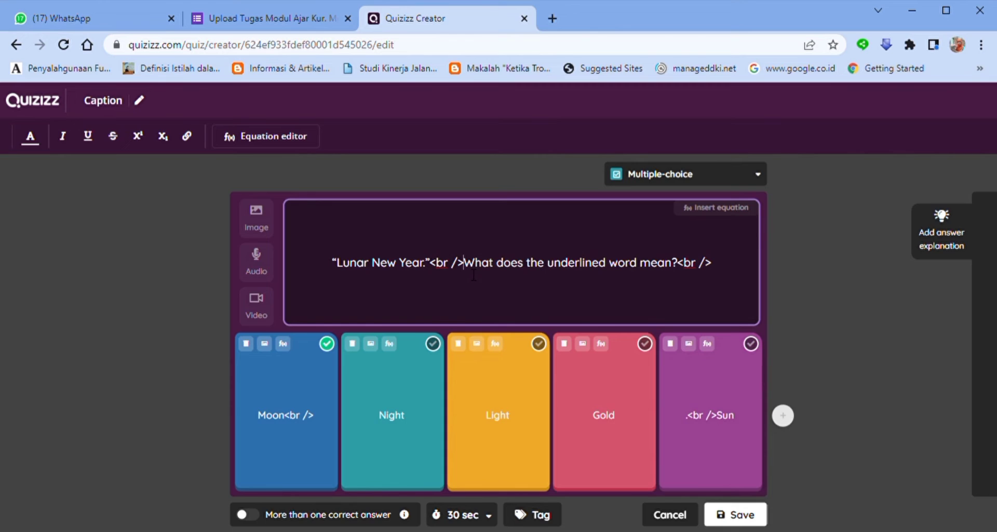
key("BackSpace")
key("BackSpace")
key("BackSpace")
key("BackSpace")
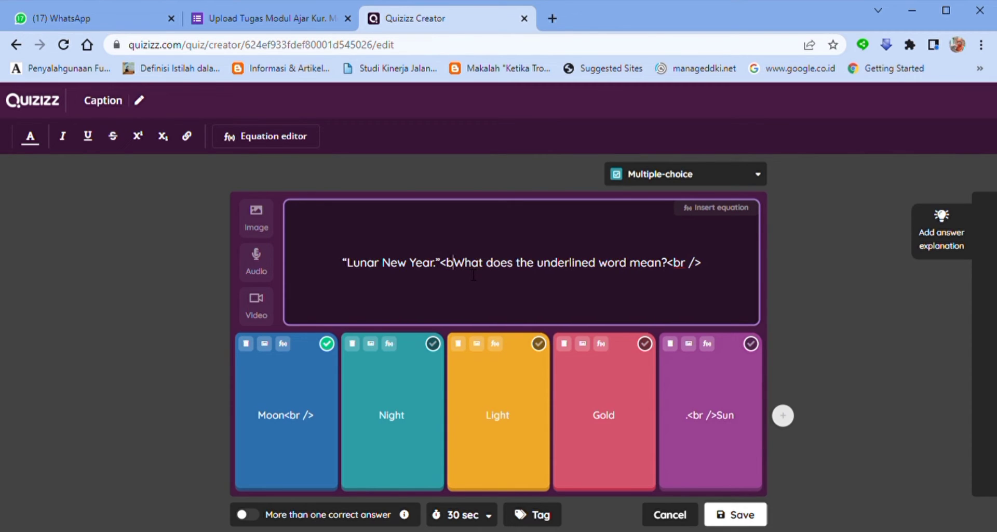
key("BackSpace")
key("BackSpace")
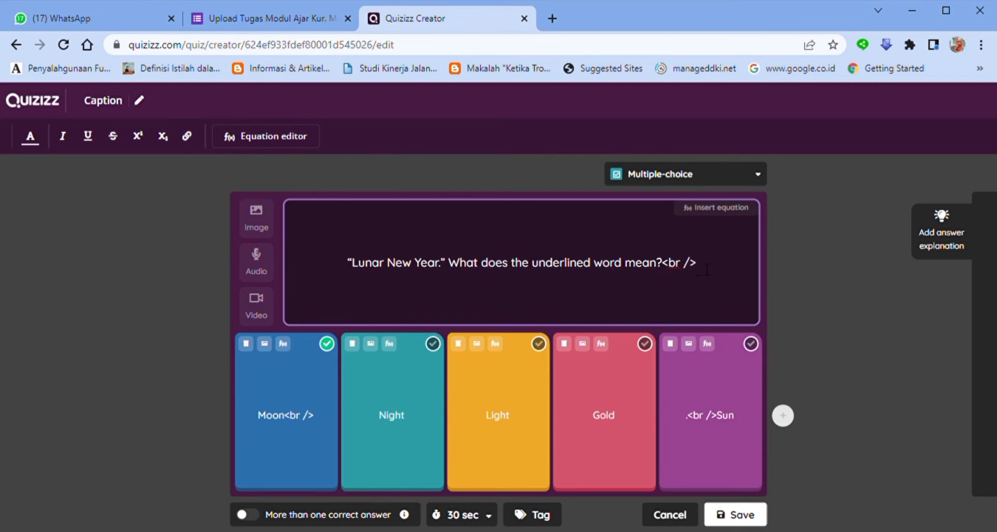
key("BackSpace")
key("BackSpace")
key("BackSpace")
key("BackSpace")
key("BackSpace")
key("BackSpace")
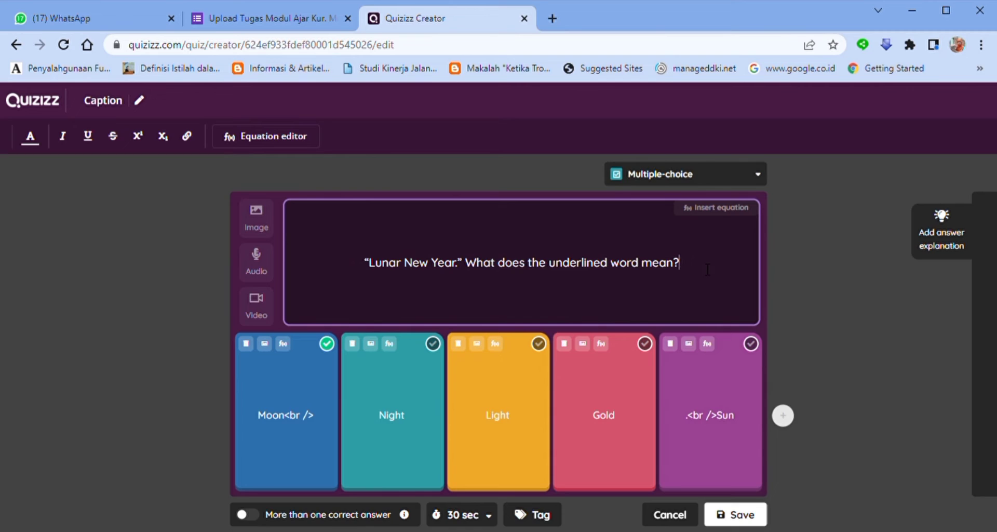
- Remove the <br /> tag from the first answer option so it reads Moon
left_click(321, 424)
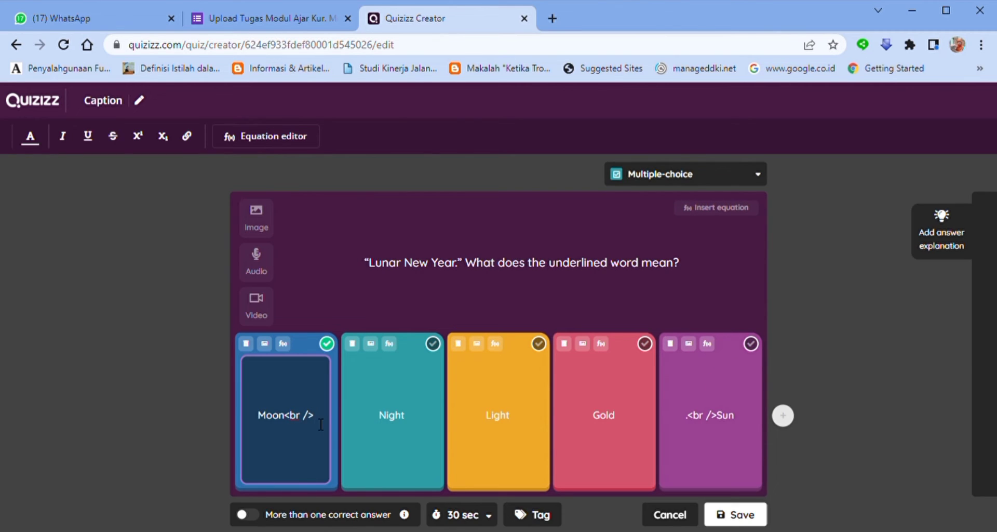
key("BackSpace")
key("BackSpace")
key("BackSpace")
key("BackSpace")
key("BackSpace")
key("BackSpace")
- Remove the leading period and <br /> tag from the fifth answer option so it reads Sun, and save the question
left_click(726, 422)
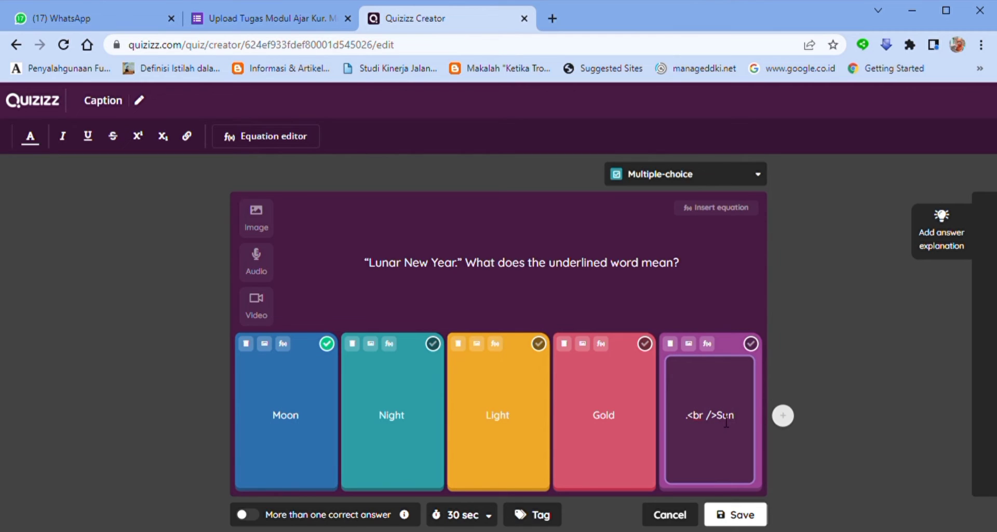
key("BackSpace")
key("BackSpace")
key("BackSpace")
key("BackSpace")
key("BackSpace")
key("BackSpace")
key("BackSpace")
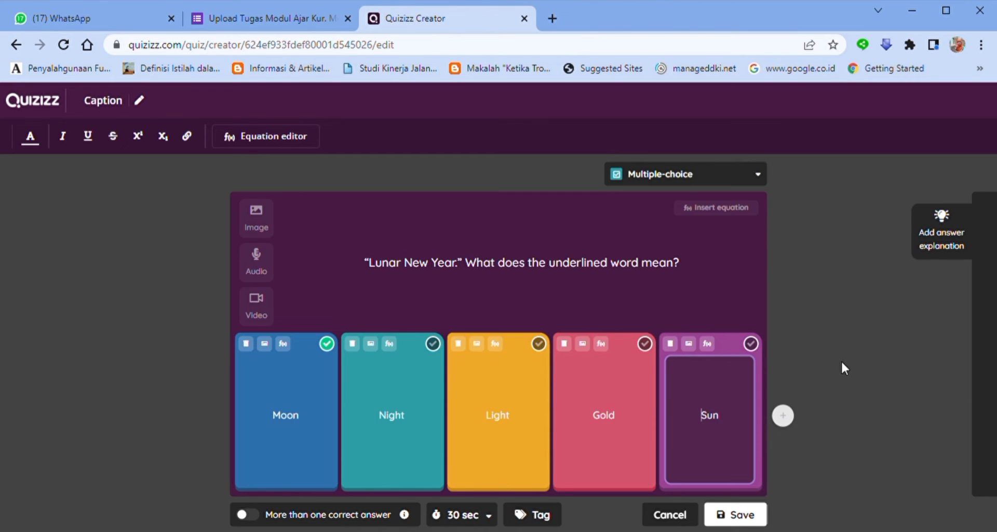
left_click(732, 519)
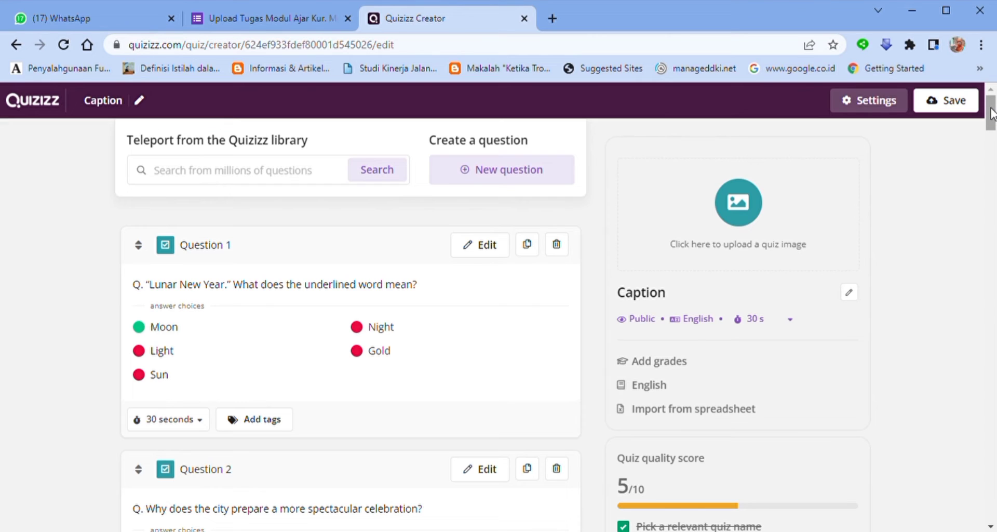
- Search title images for "caption" and insert the picture of a woman holding up a quote sign against a cloudy sky
left_click(742, 207)
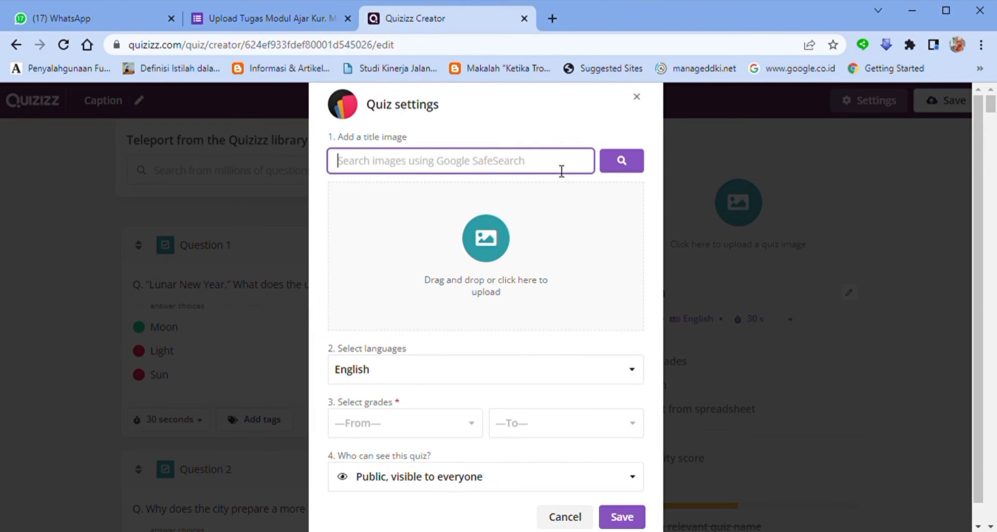
type("c")
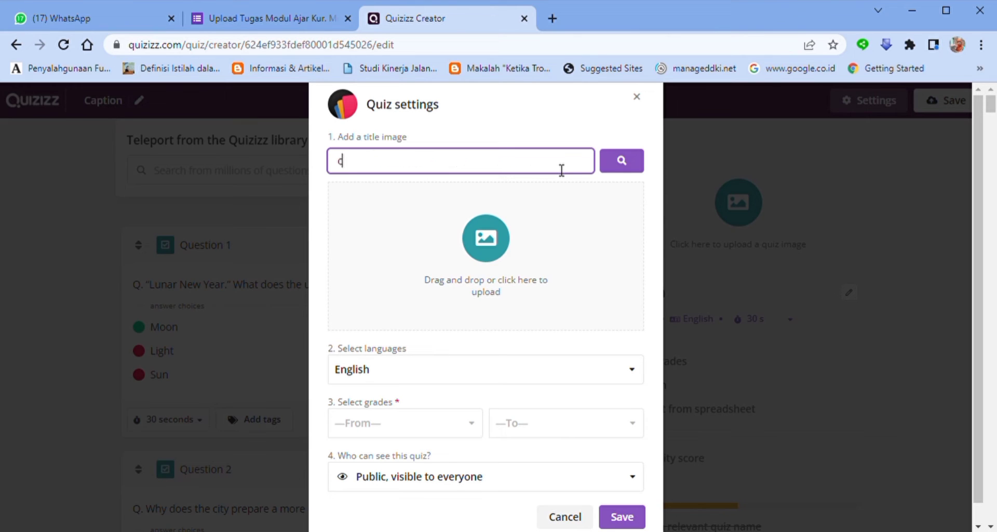
type("aption")
left_click(627, 168)
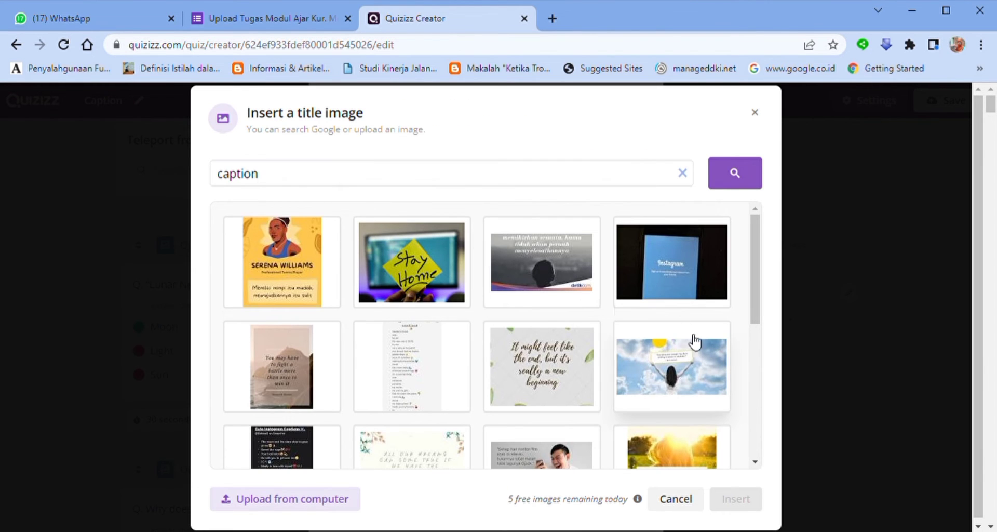
left_click(672, 345)
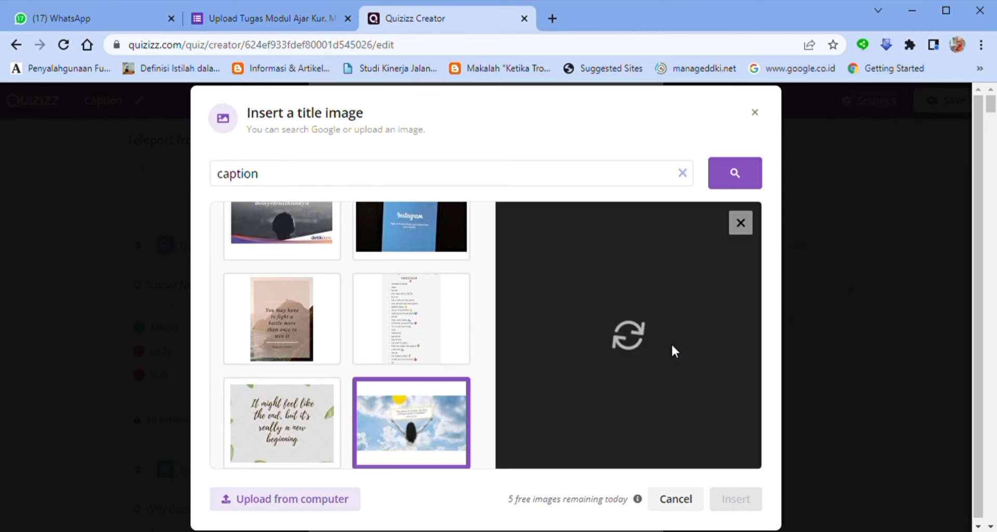
left_click(753, 504)
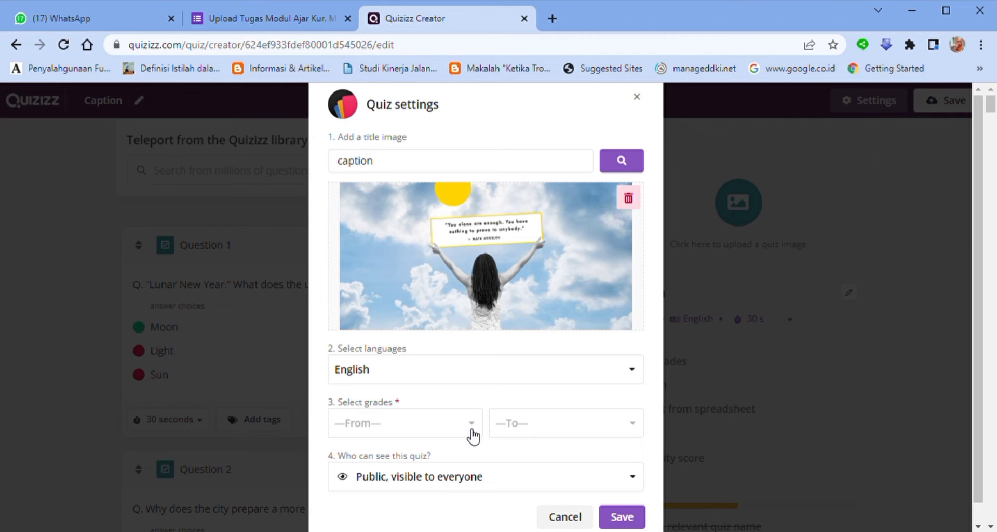
- Set the quiz grades to 12th through 12th and its visibility to Private, visible to you, and save the settings
left_click(472, 425)
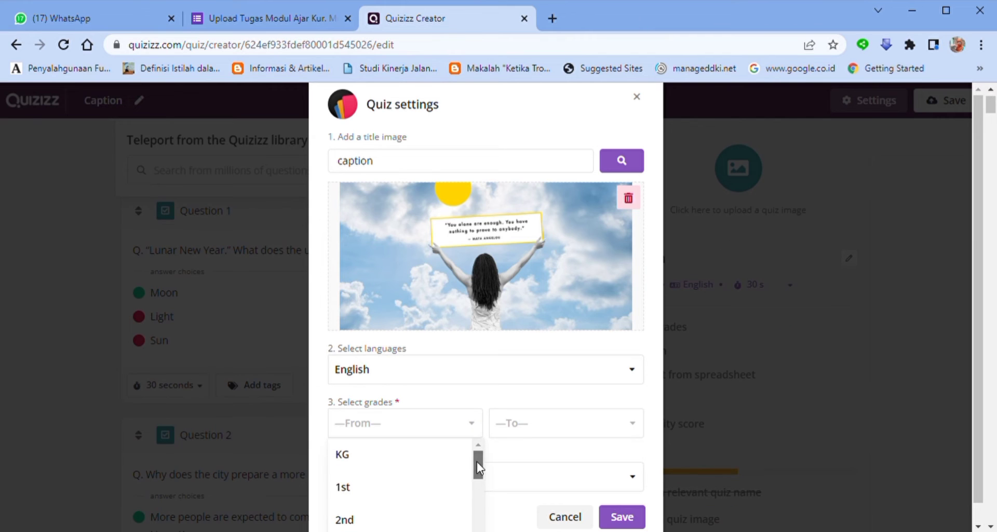
left_click_drag(476, 462, 485, 530)
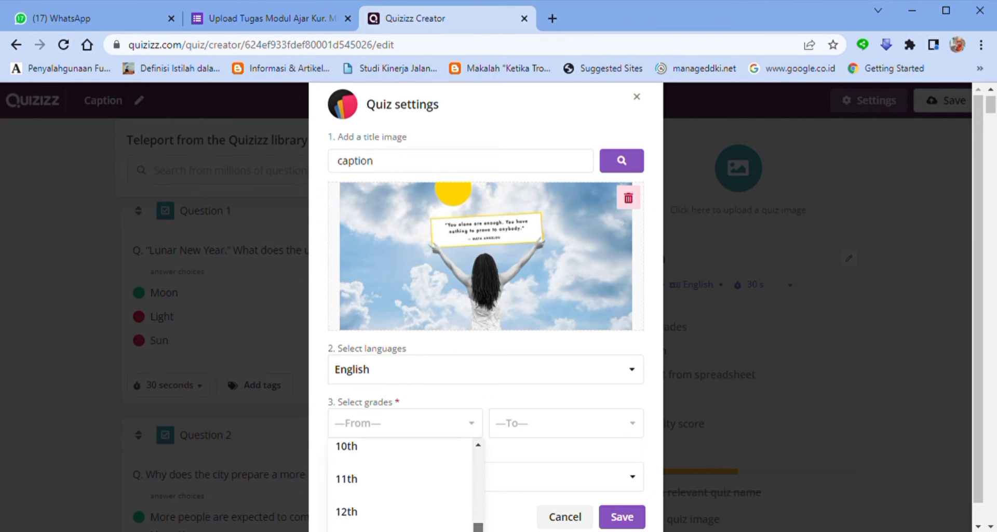
left_click(443, 514)
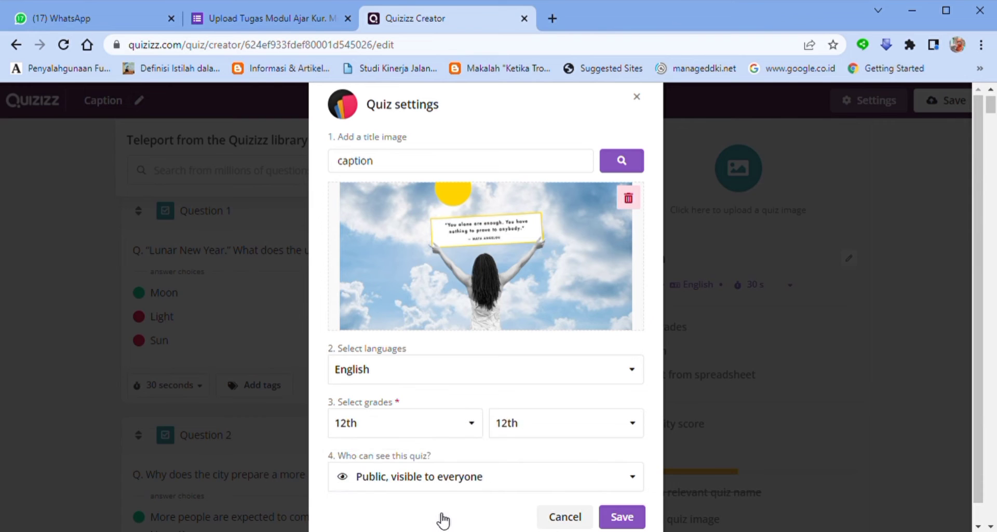
left_click(530, 484)
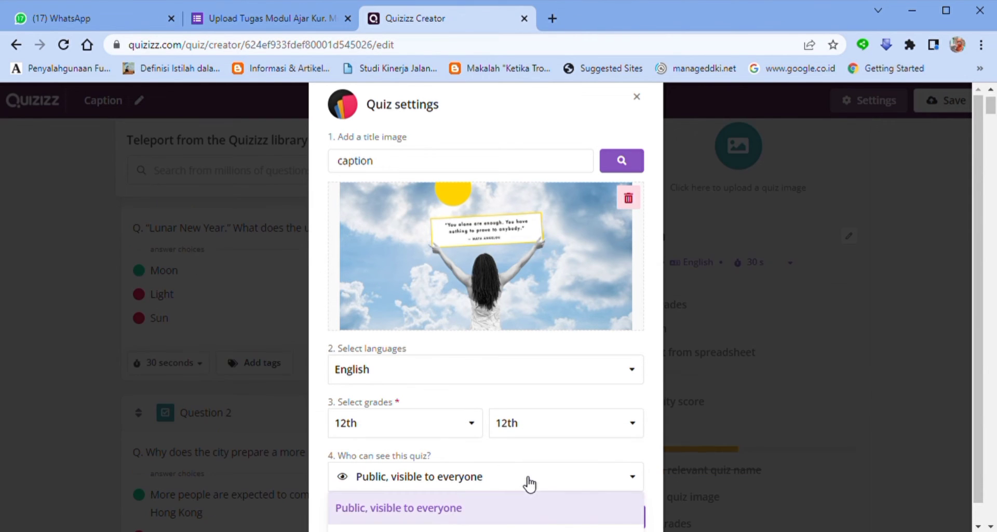
key("Down")
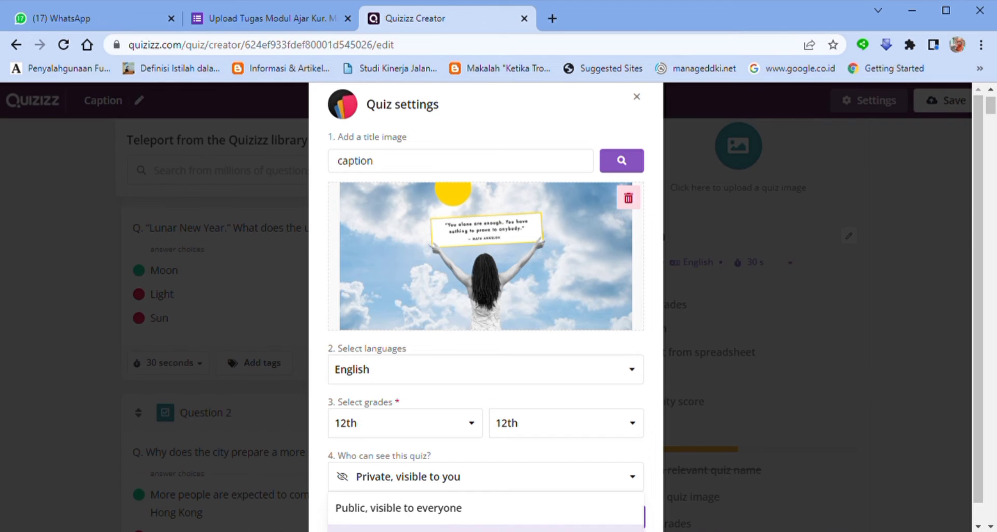
scroll(989, 304, "down", 1)
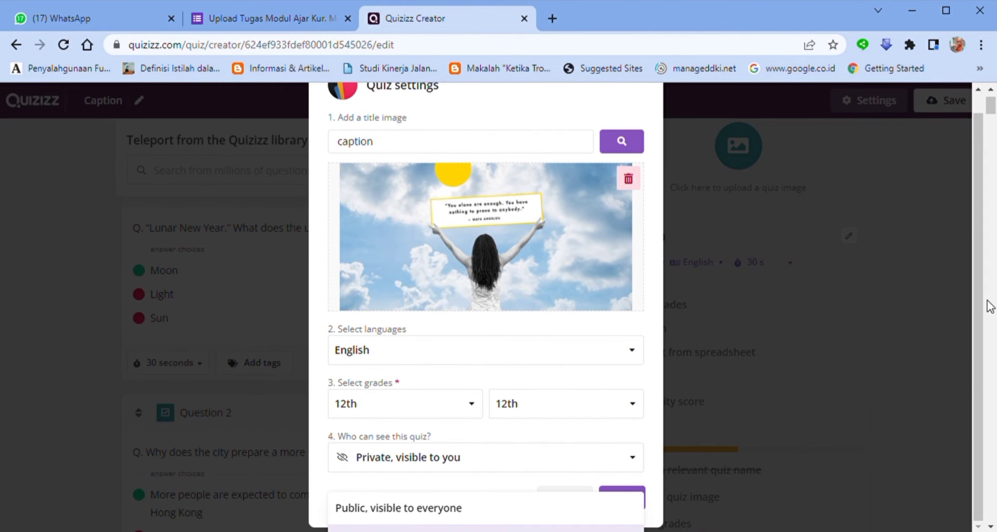
left_click(645, 494)
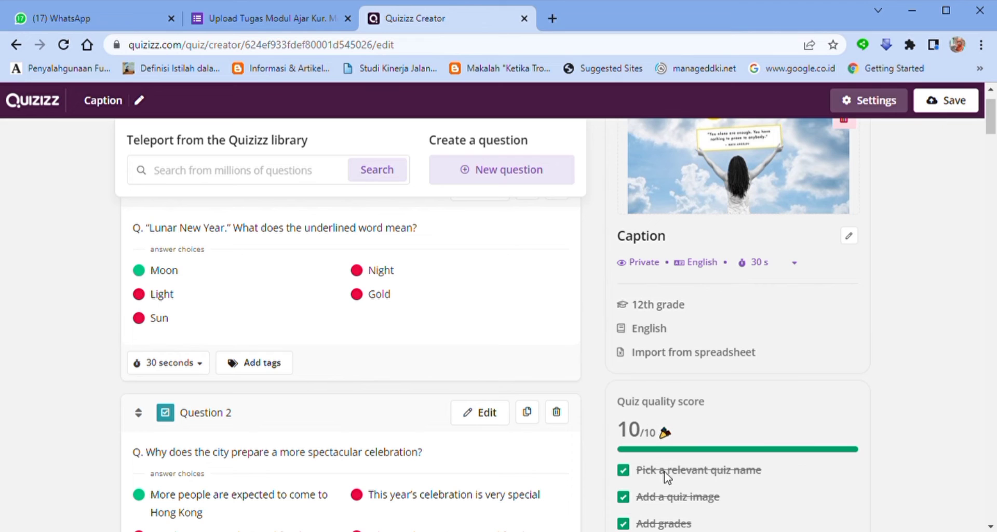
- Save the Caption quiz and confirm its quiz settings to finish editing
left_click(952, 107)
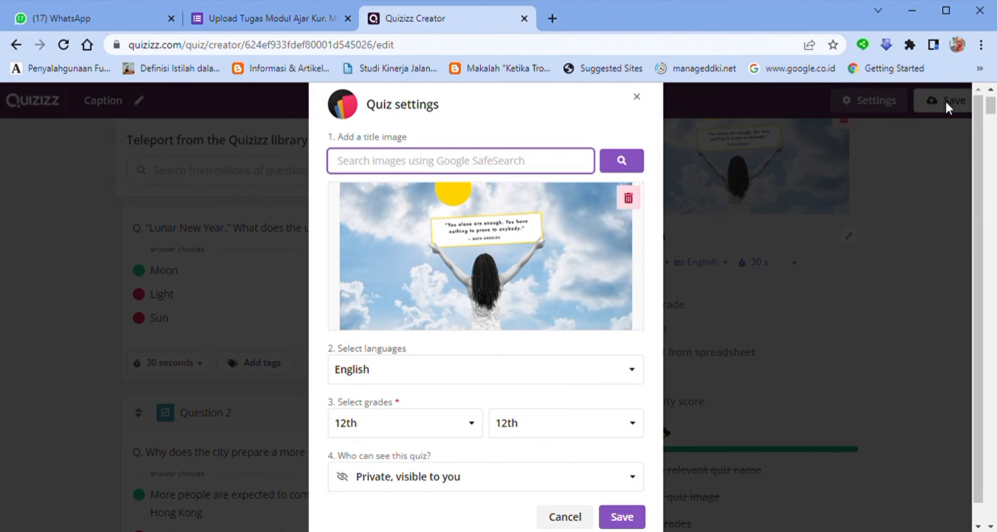
left_click(644, 519)
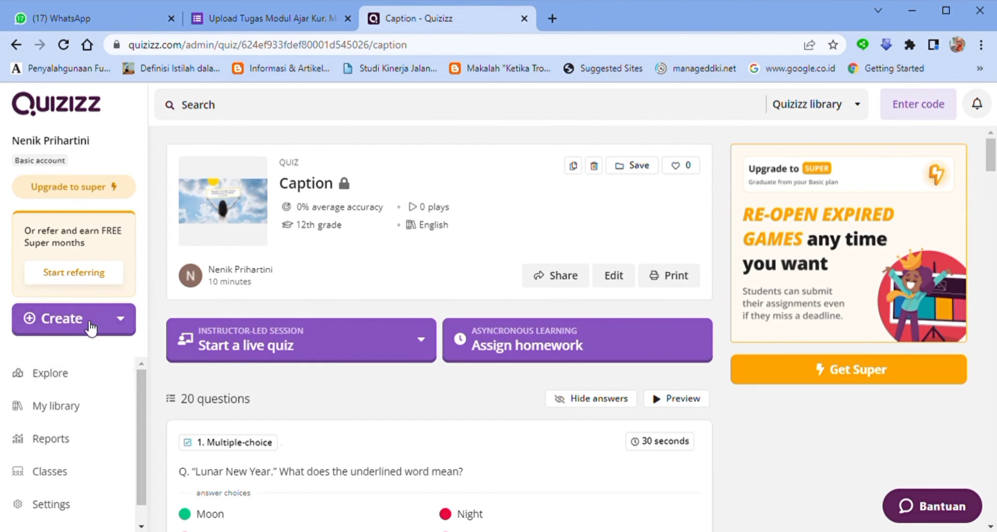
- Open the account's profile page and examine the quizzes and collections listed there
left_click(43, 137)
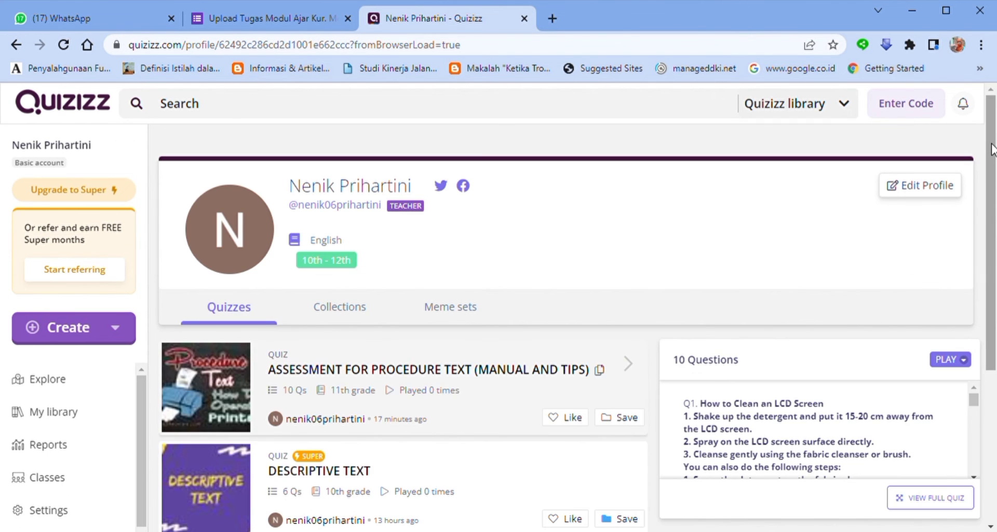
scroll(992, 149, "down", 2)
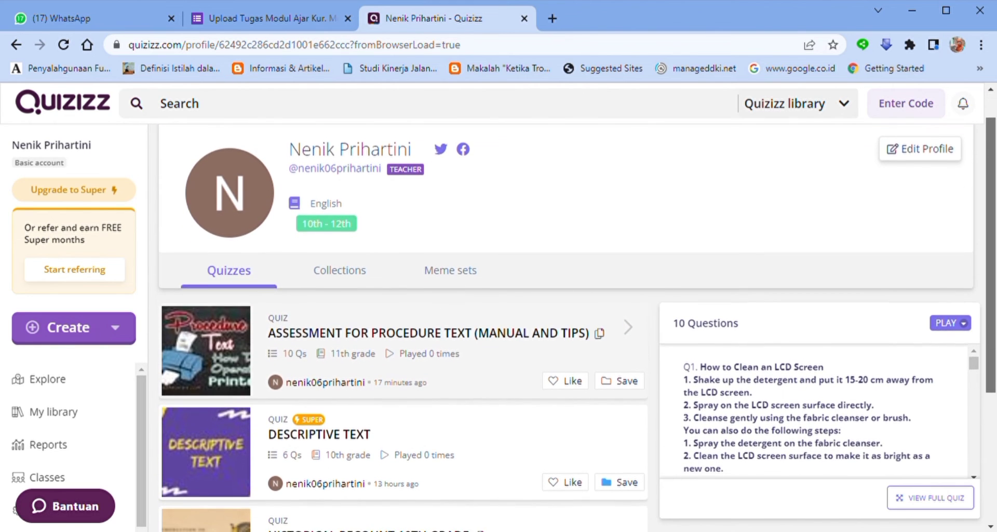
scroll(576, 312, "down", 2)
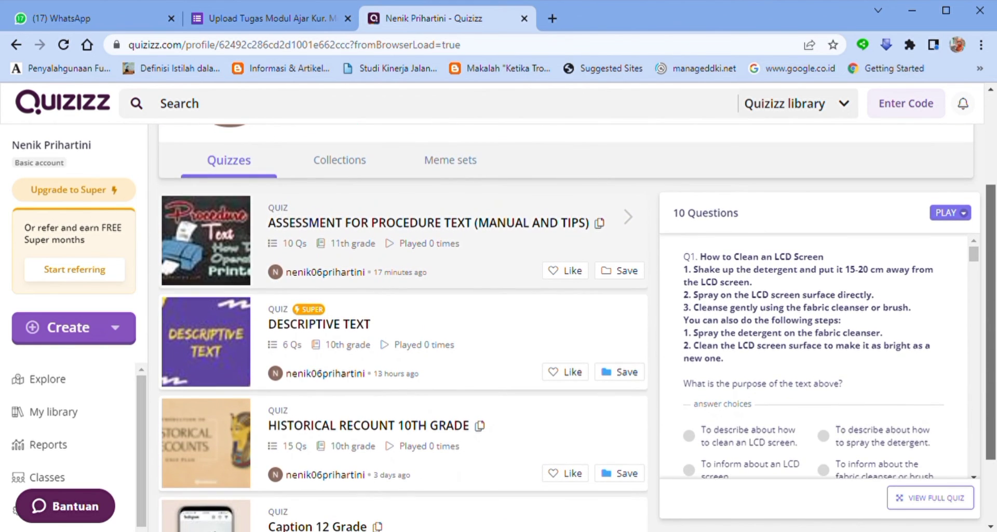
scroll(577, 311, "down", 1)
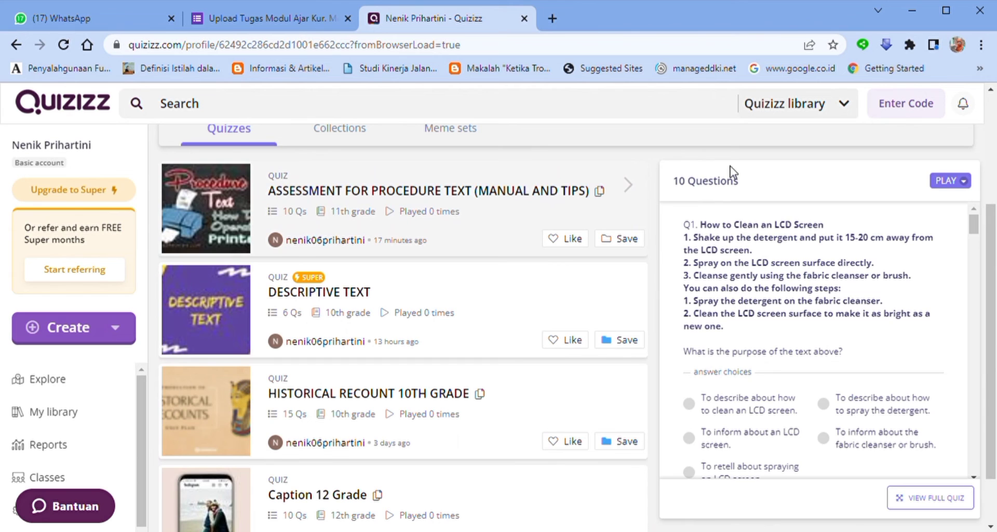
left_click(604, 311)
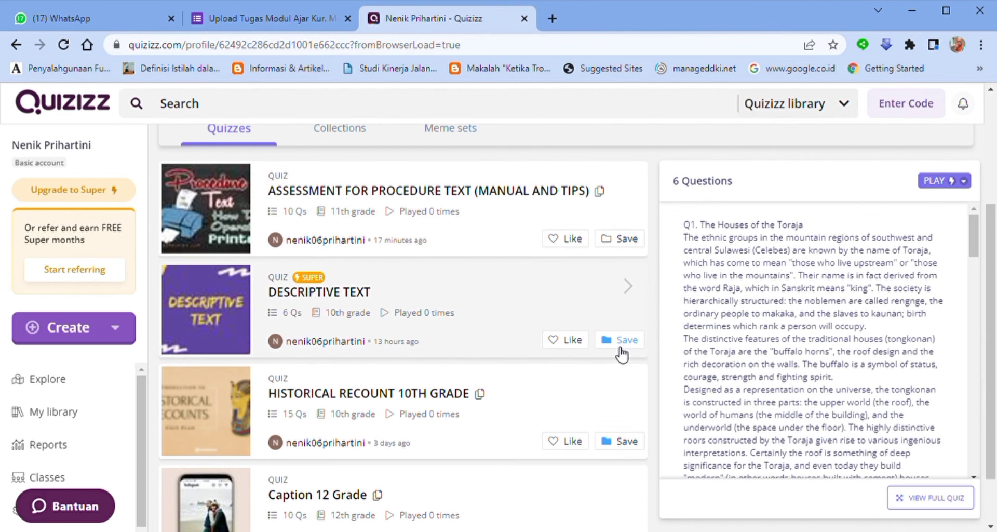
left_click(622, 444)
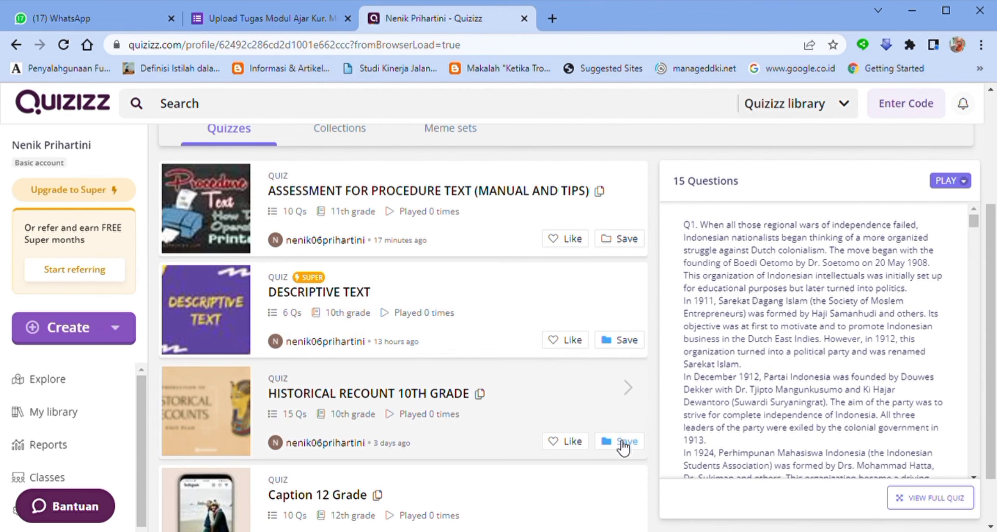
left_click(624, 334)
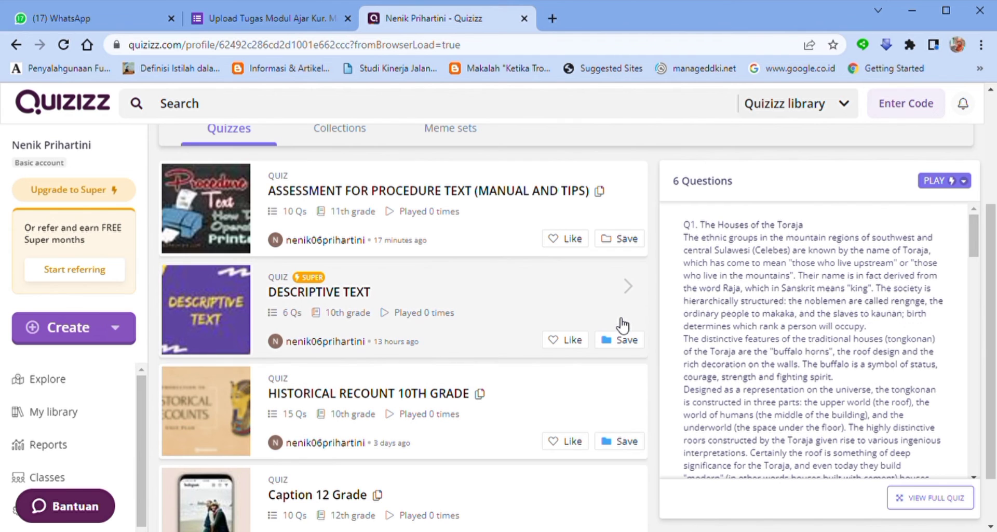
left_click(437, 207)
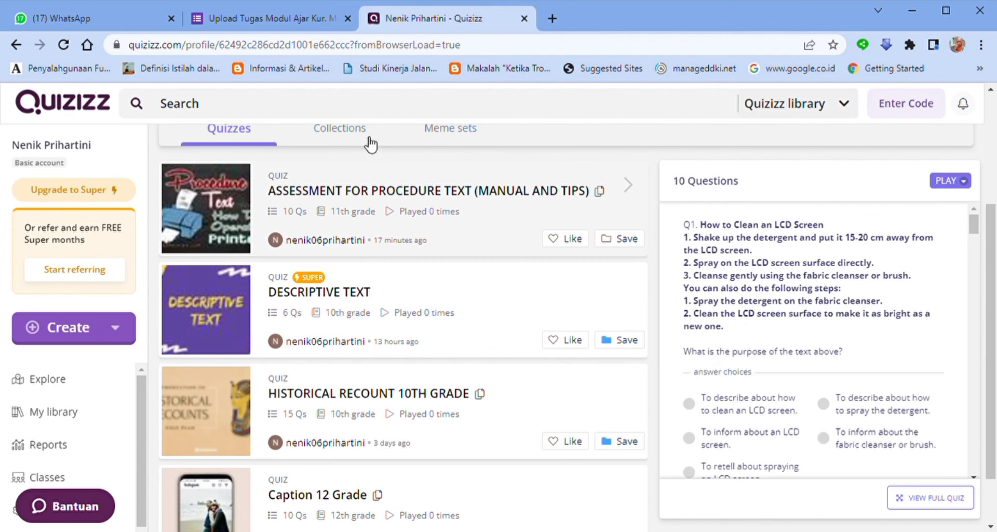
left_click(347, 133)
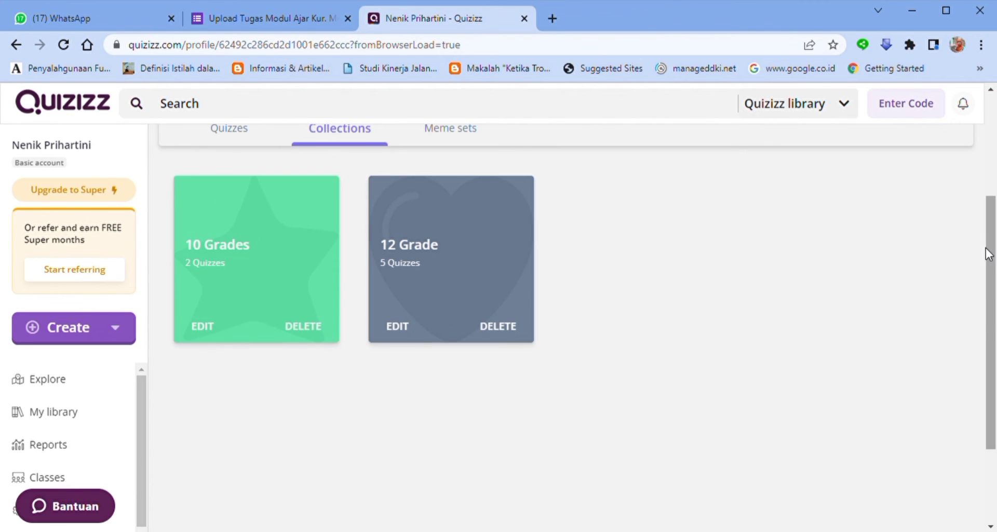
scroll(977, 184, "up", 3)
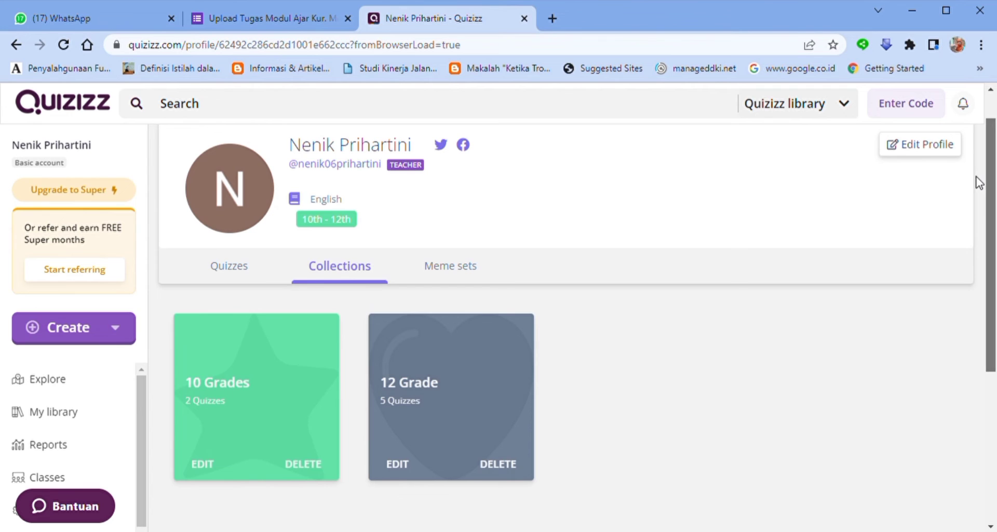
scroll(977, 184, "down", 5)
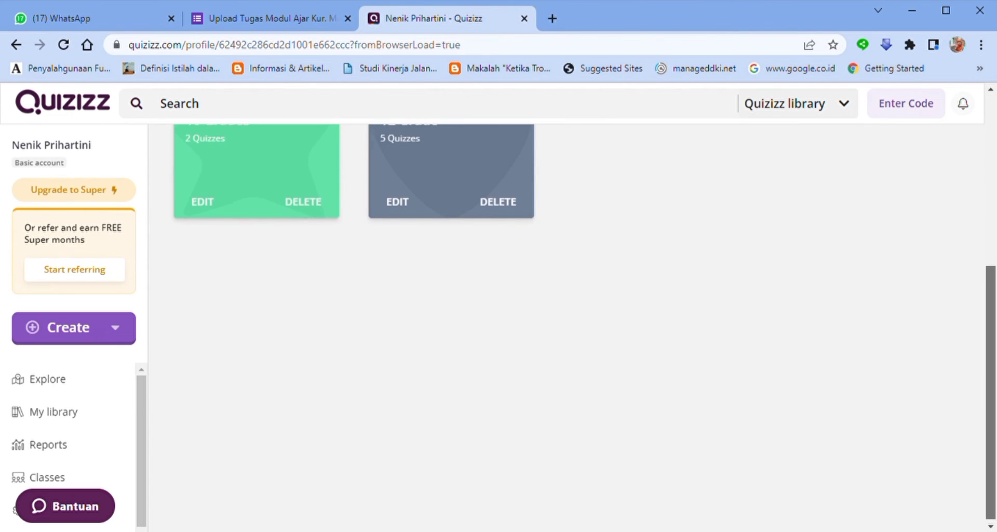
scroll(976, 156, "up", 5)
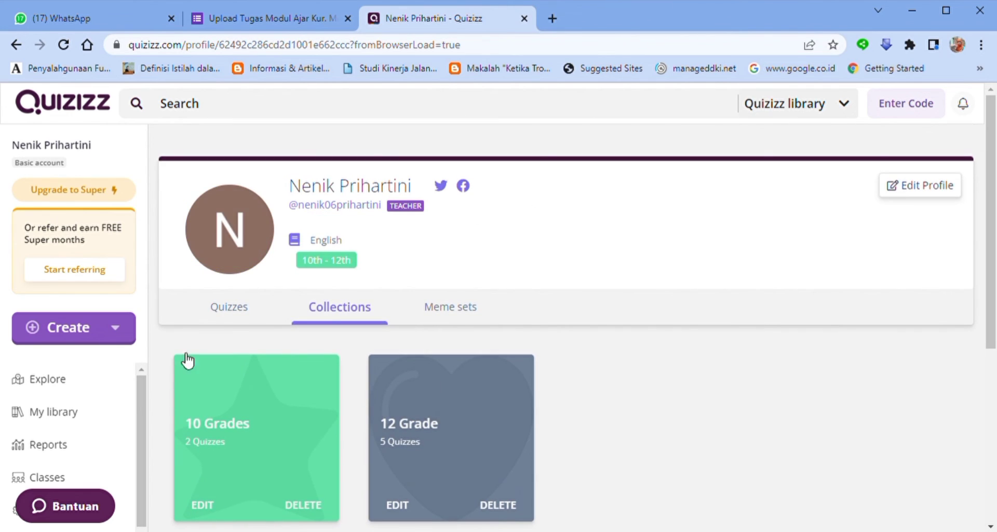
- Create a new public collection named 11 Grades in My library
left_click(70, 416)
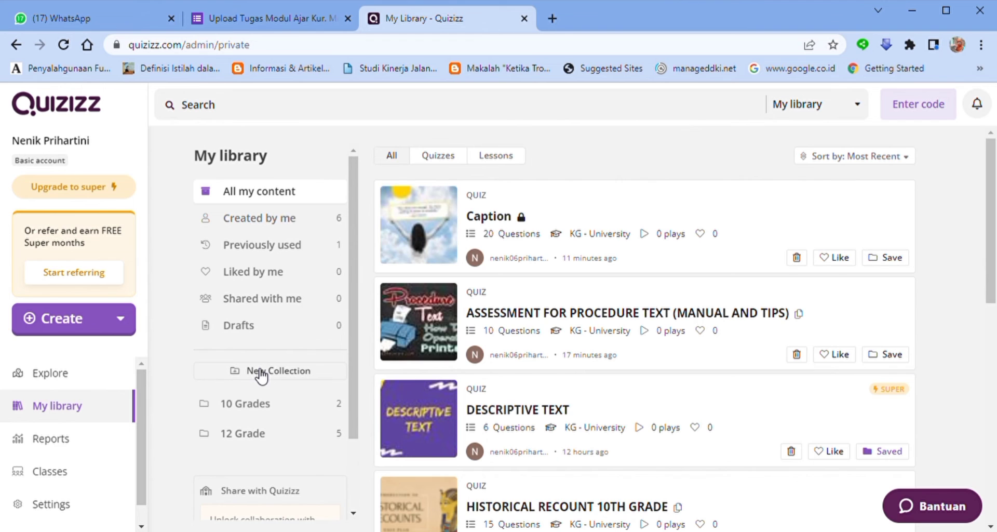
left_click(260, 371)
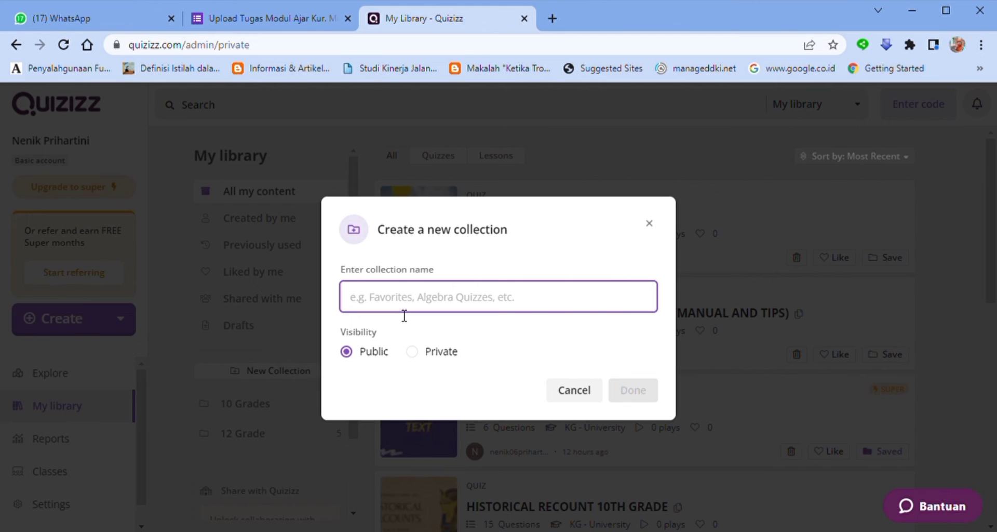
type("11")
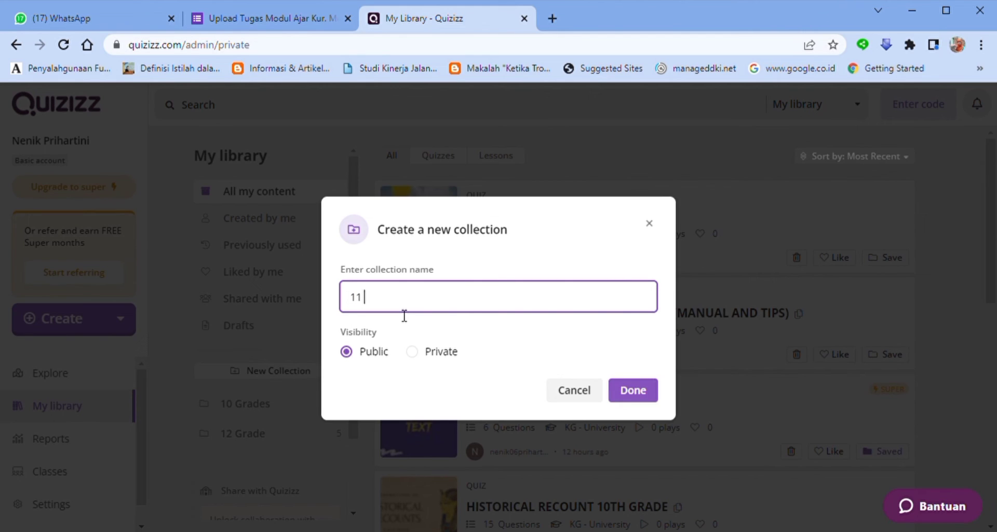
type(" Grades")
left_click(644, 396)
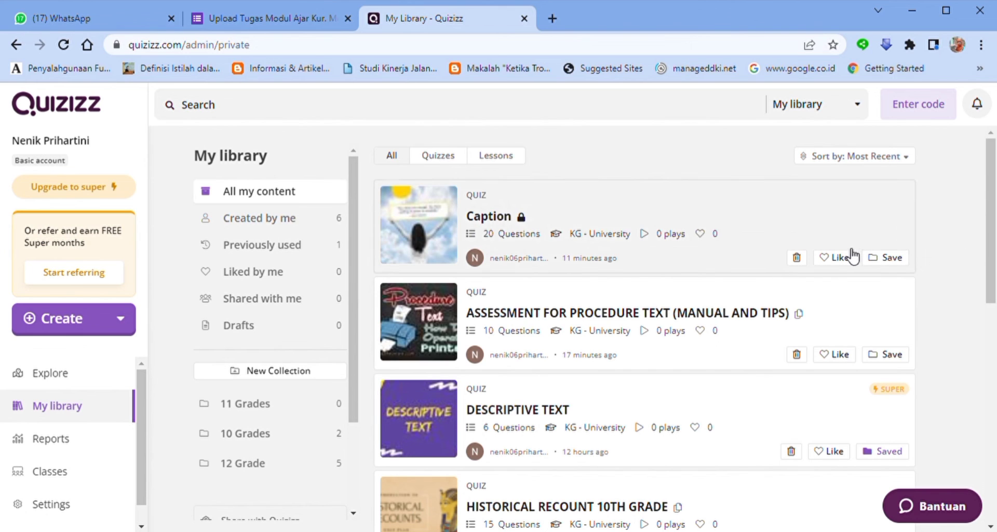
- Add the Caption quiz to the 11 Grades collection
left_click(889, 262)
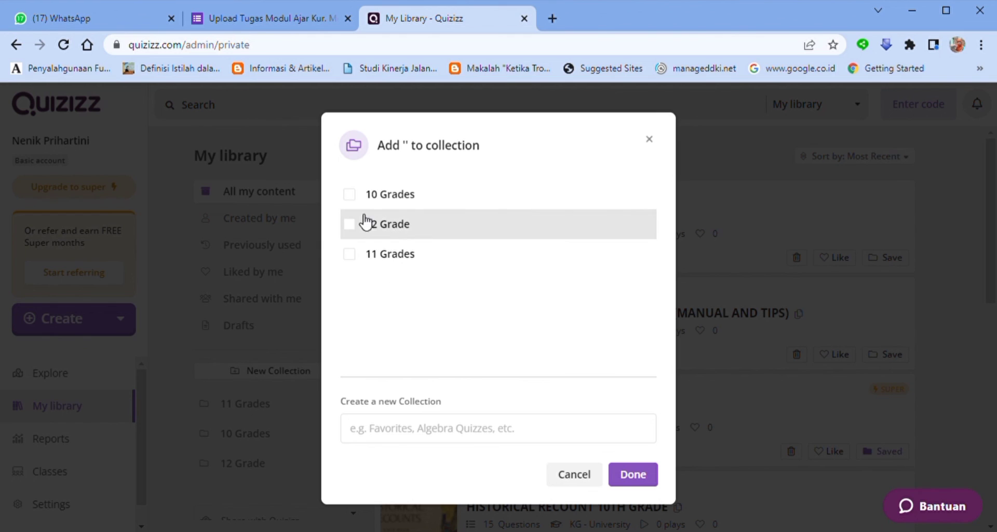
left_click(353, 255)
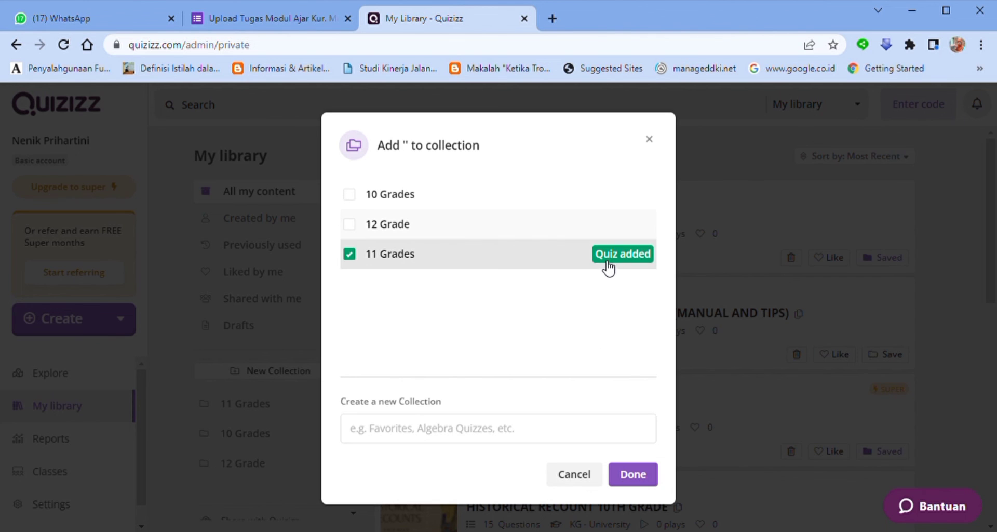
left_click(652, 475)
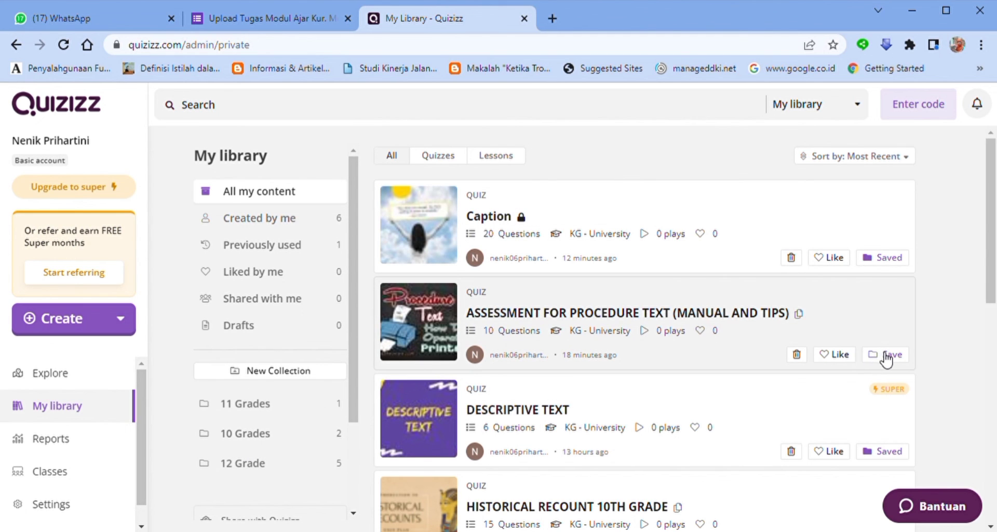
- Add the ASSESSMENT FOR PROCEDURE TEXT (MANUAL AND TIPS) quiz to the 11 Grades collection
left_click(887, 356)
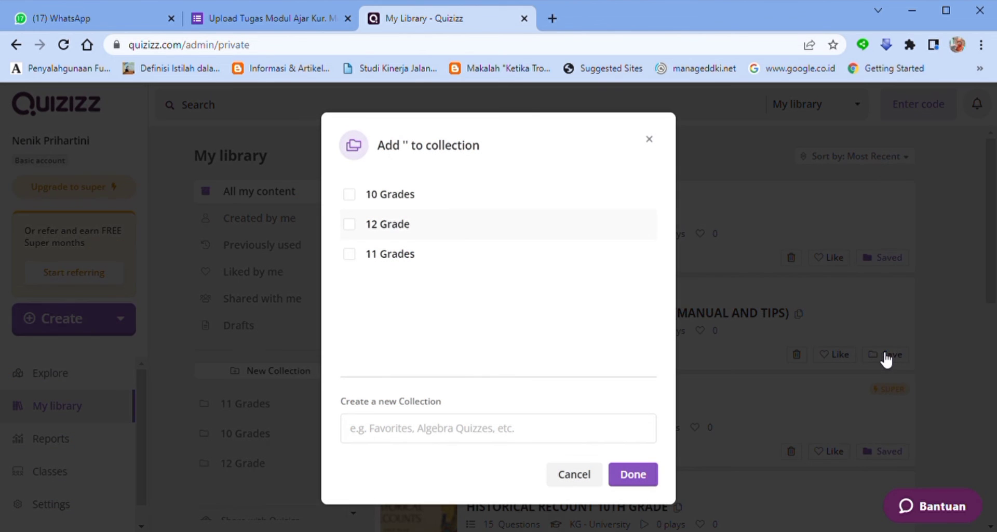
left_click(358, 258)
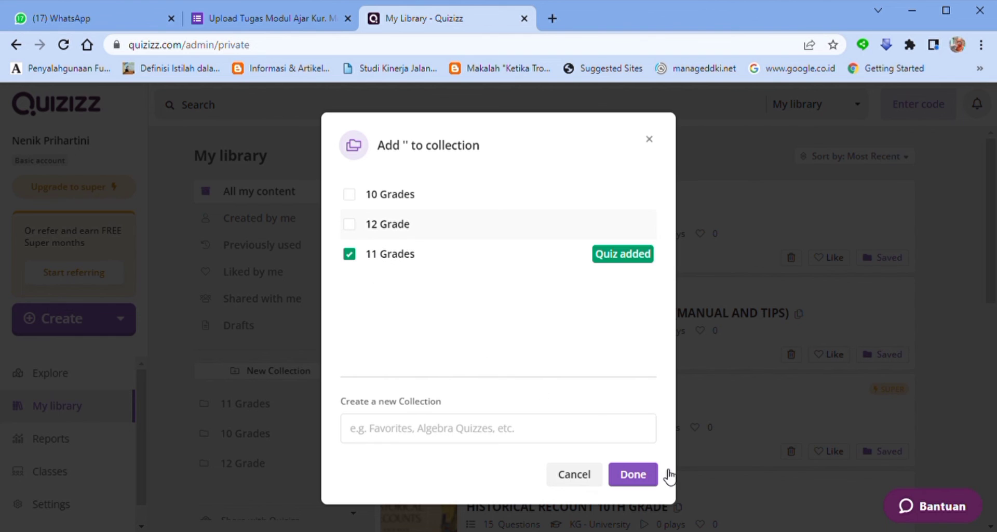
left_click(647, 473)
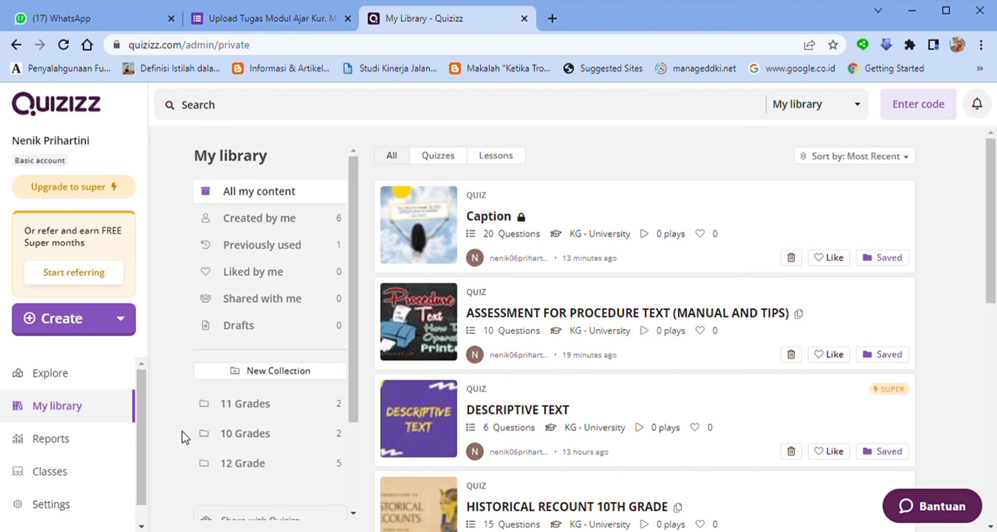
- Check the contents of the 11 Grades, 10 Grades and 12 Grade collections in My library
left_click(255, 407)
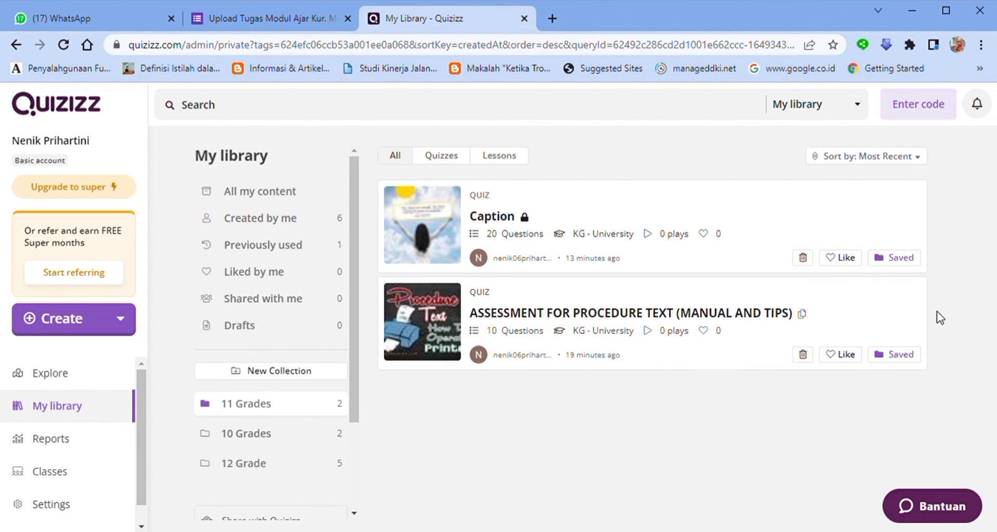
left_click(240, 439)
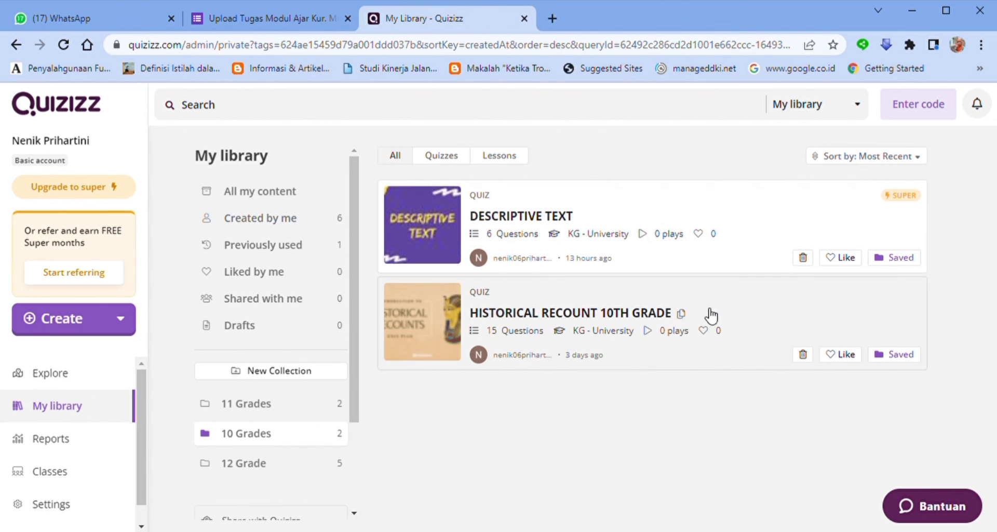
left_click(280, 470)
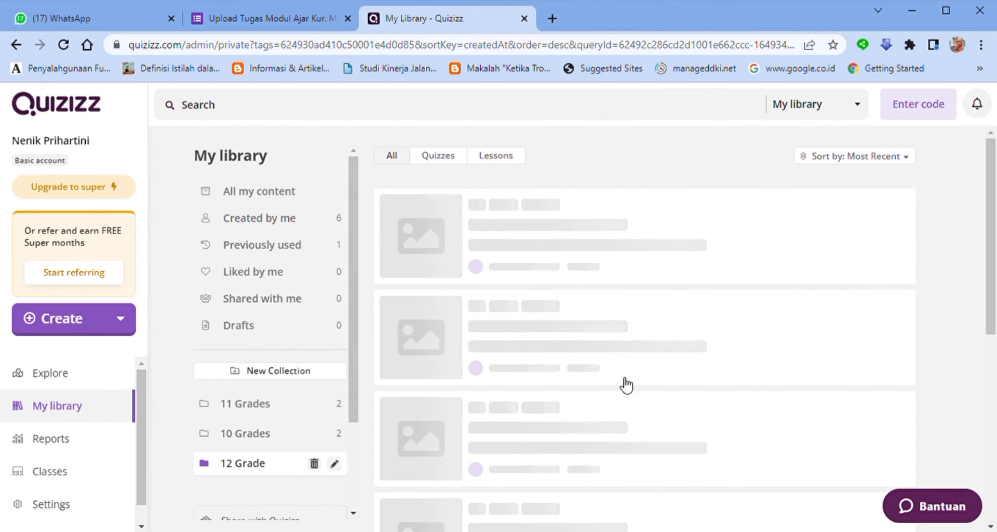
scroll(989, 138, "down", 2)
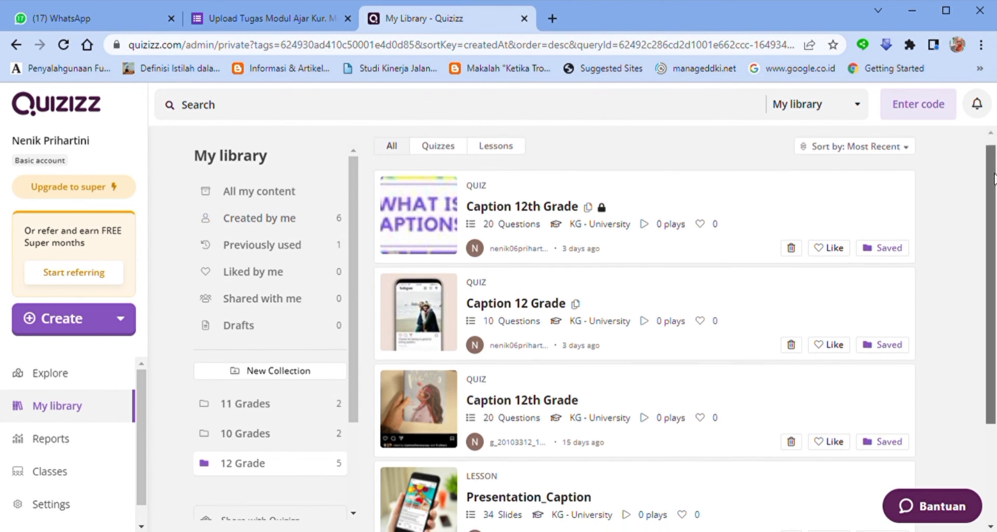
scroll(989, 137, "up", 2)
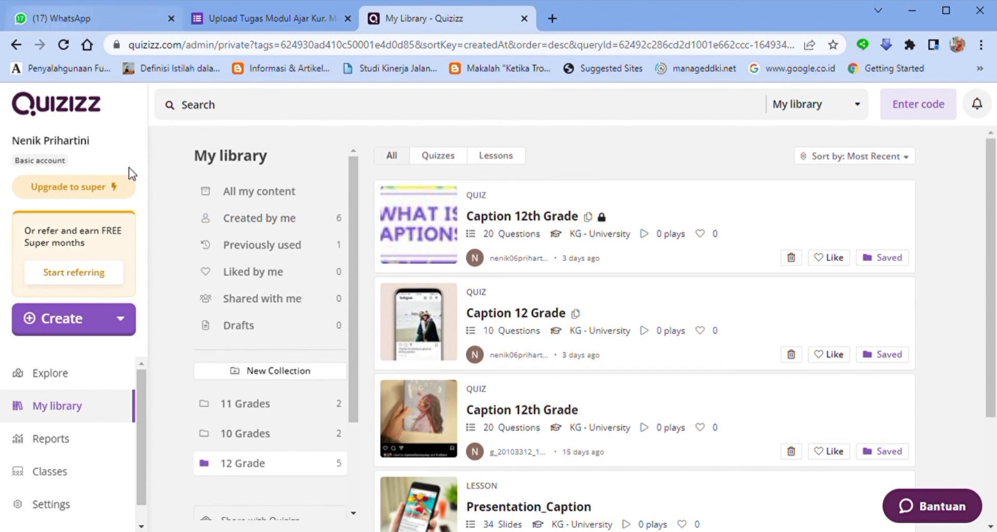
- Open the 10 Grades collection from the collections on the account's profile page
left_click(55, 150)
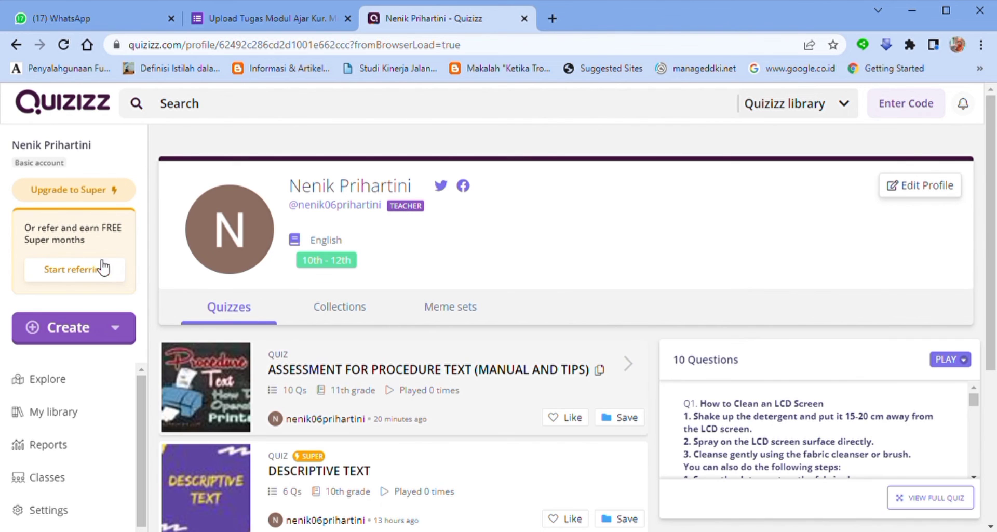
left_click(333, 311)
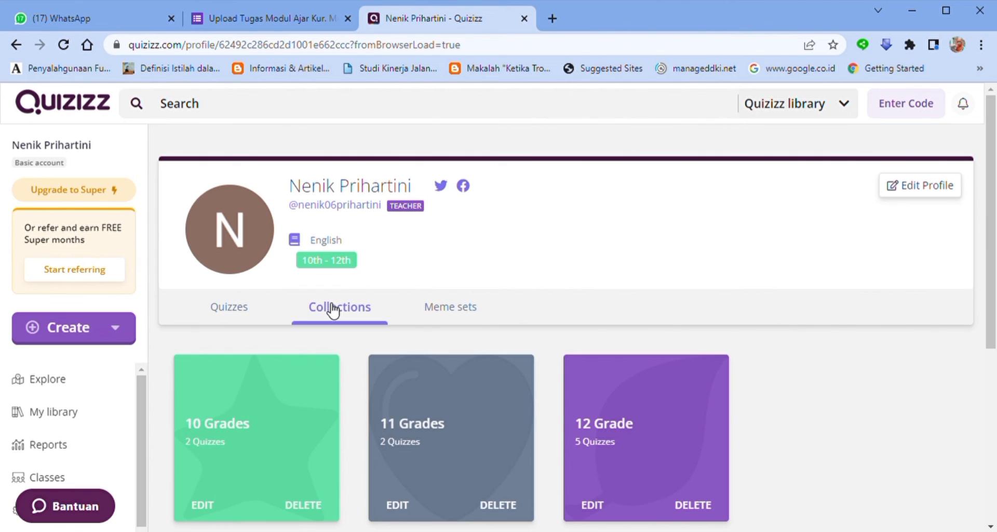
left_click(297, 433)
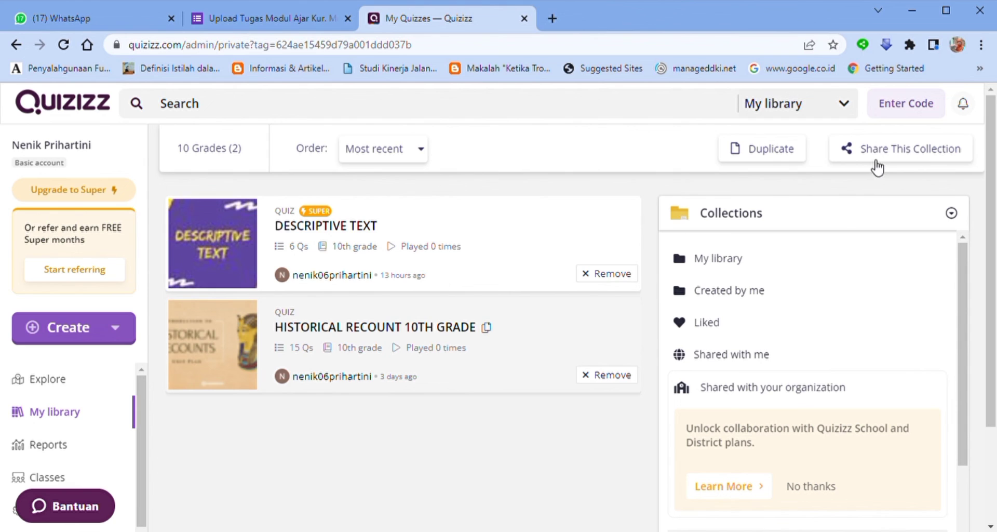
- Copy the share URL of the 10 Grades collection and close the sharing dialog
left_click(920, 155)
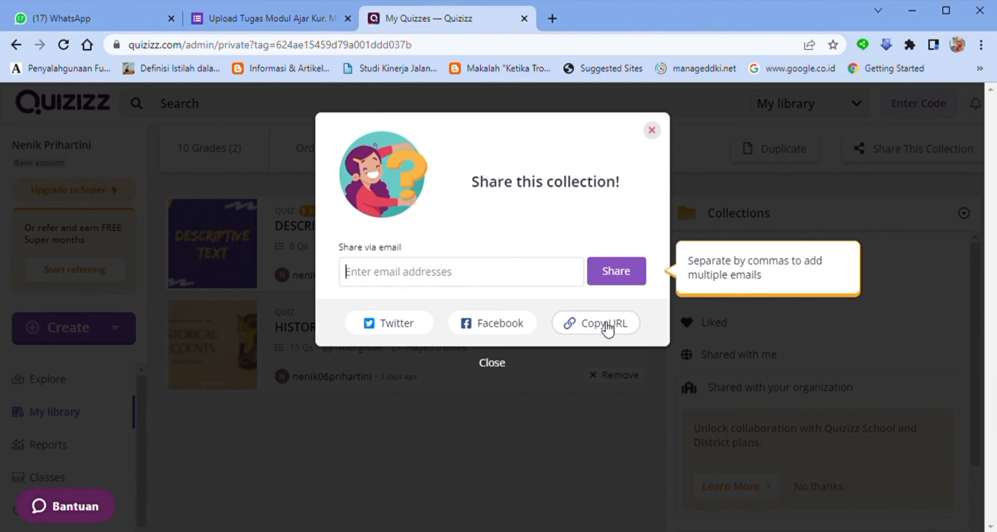
left_click(608, 329)
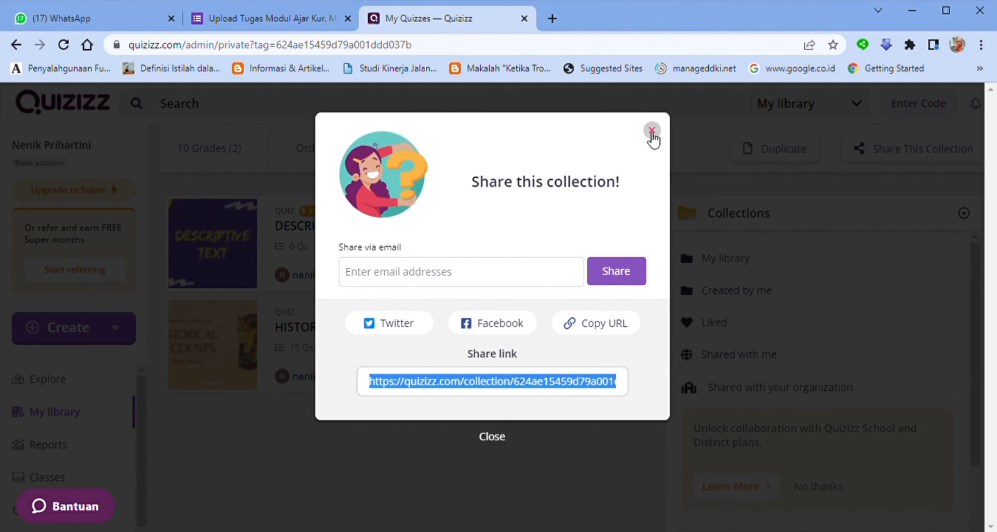
left_click(652, 131)
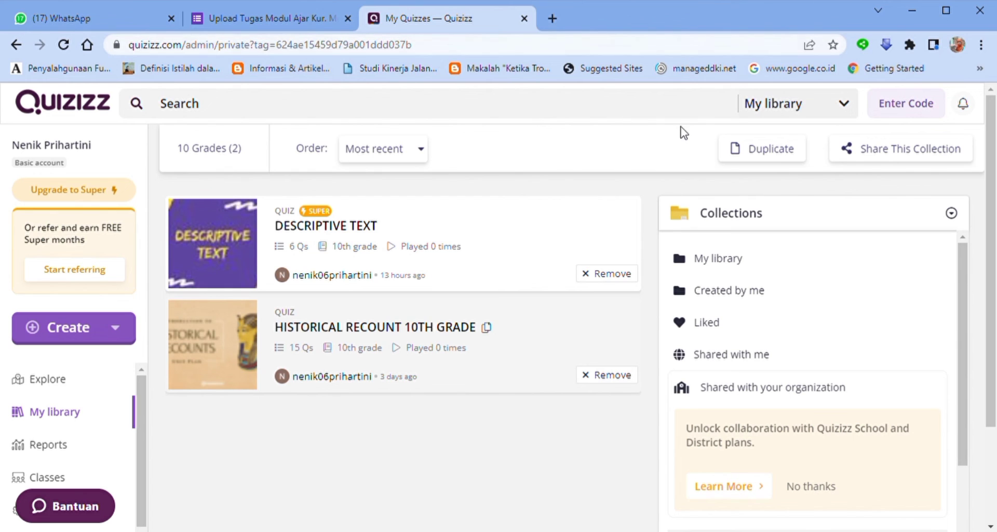
left_click(890, 150)
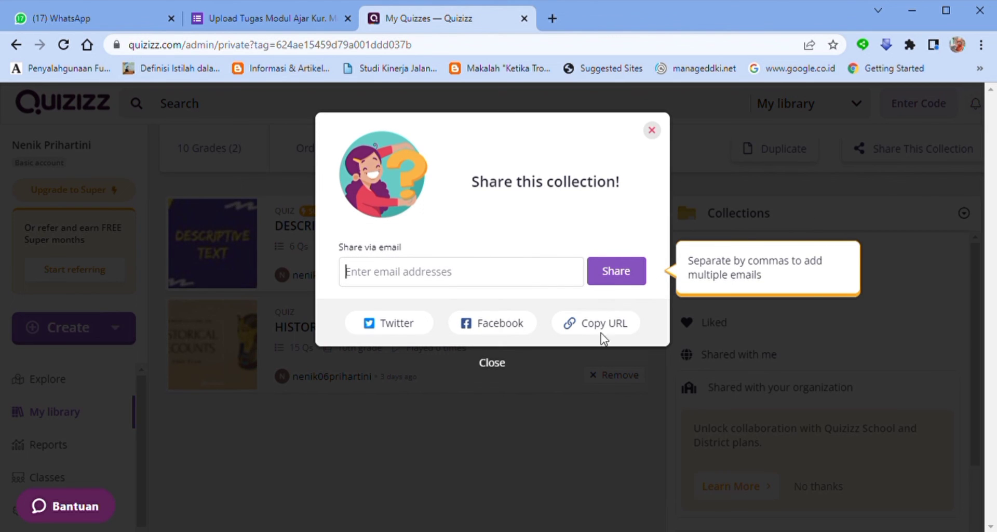
left_click(615, 326)
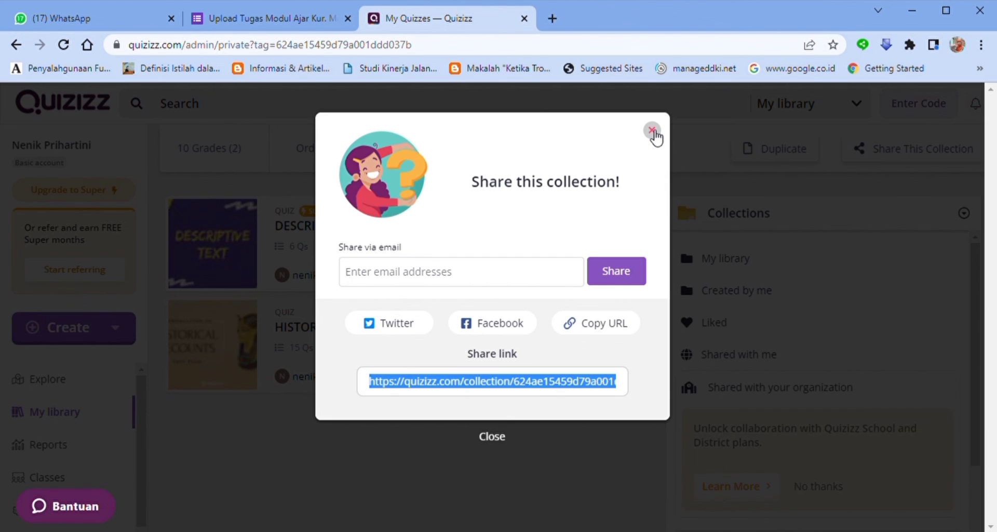
left_click(653, 131)
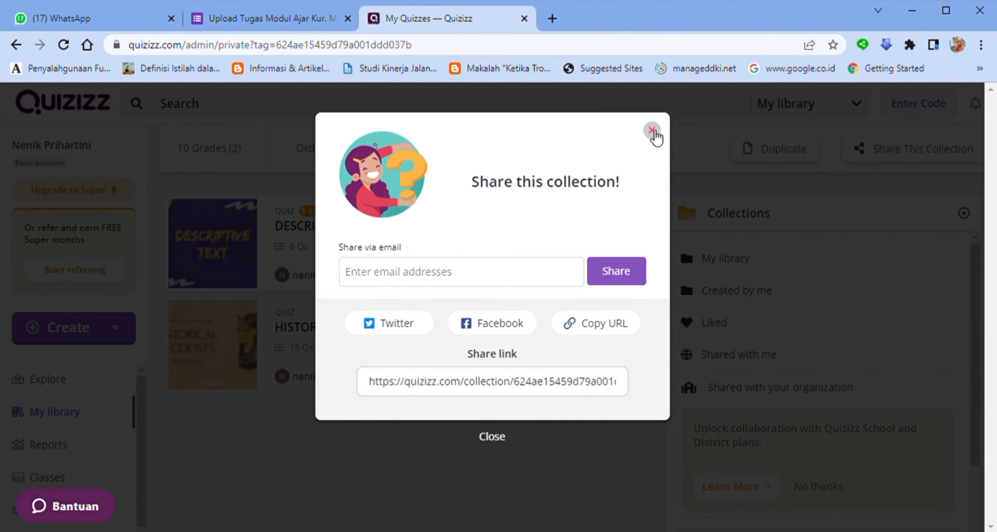